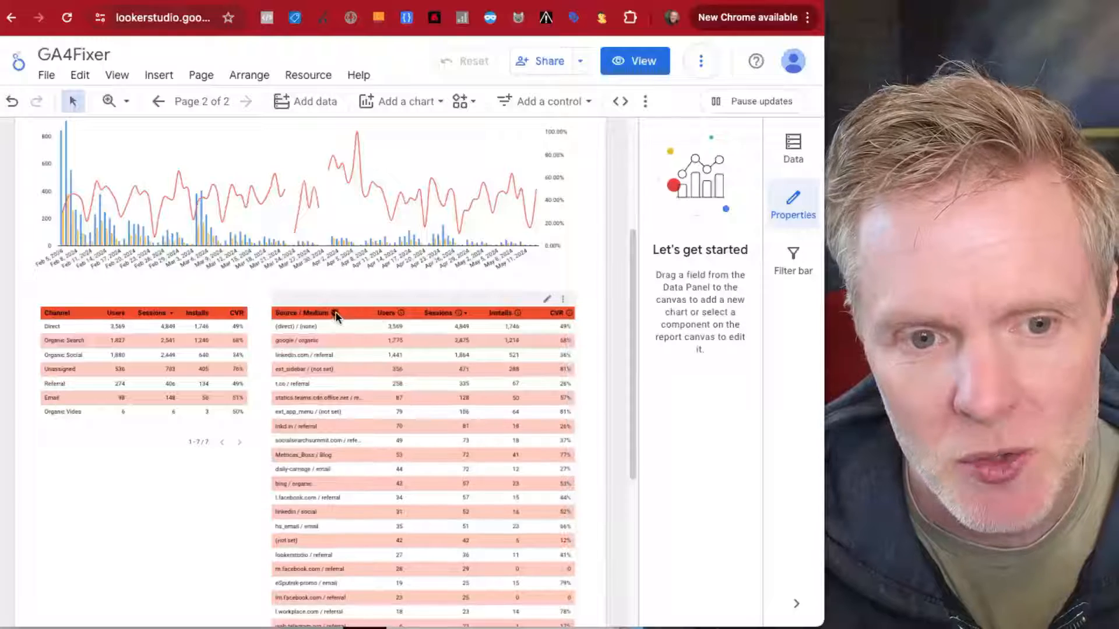
- Examine the field-description icons in the Source / Medium table's header and the table's header style settings
mouse_move(334, 315)
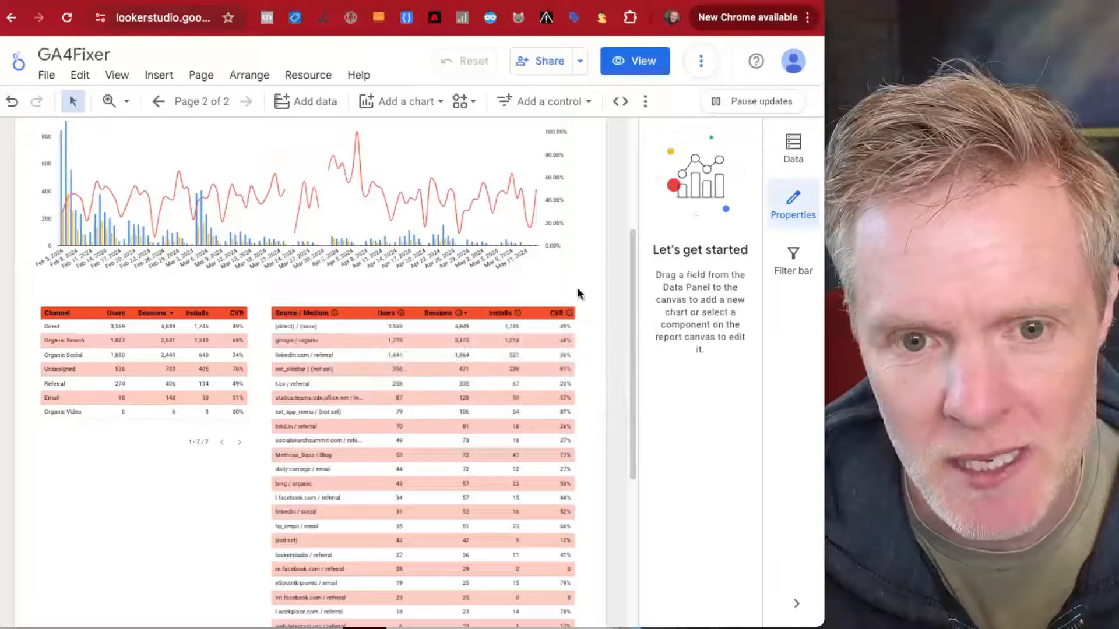
mouse_move(517, 315)
mouse_move(459, 315)
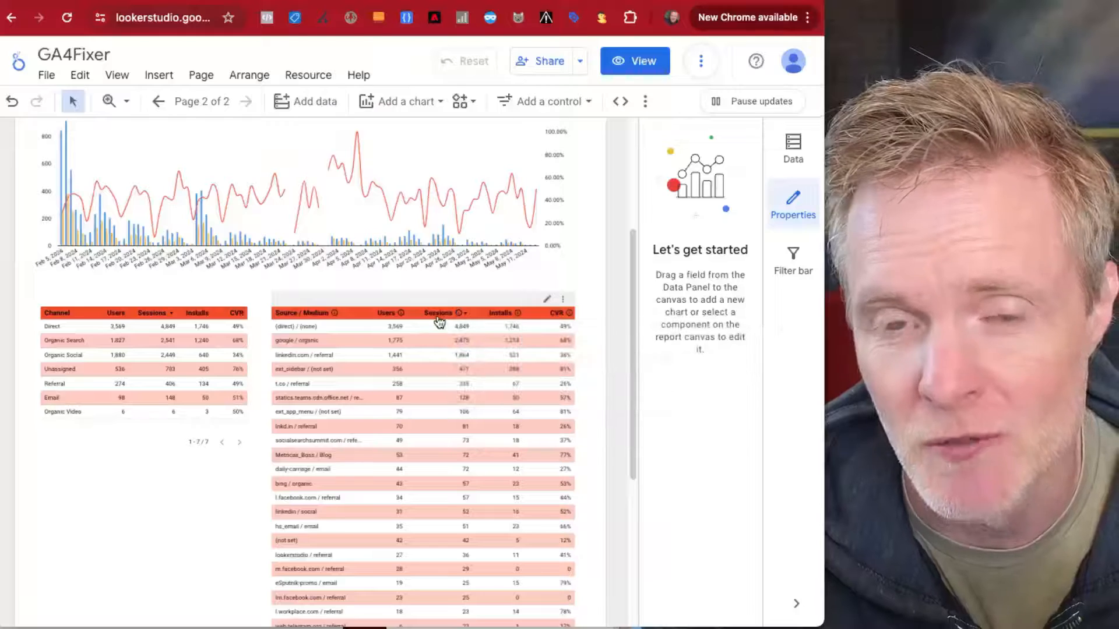
click(513, 362)
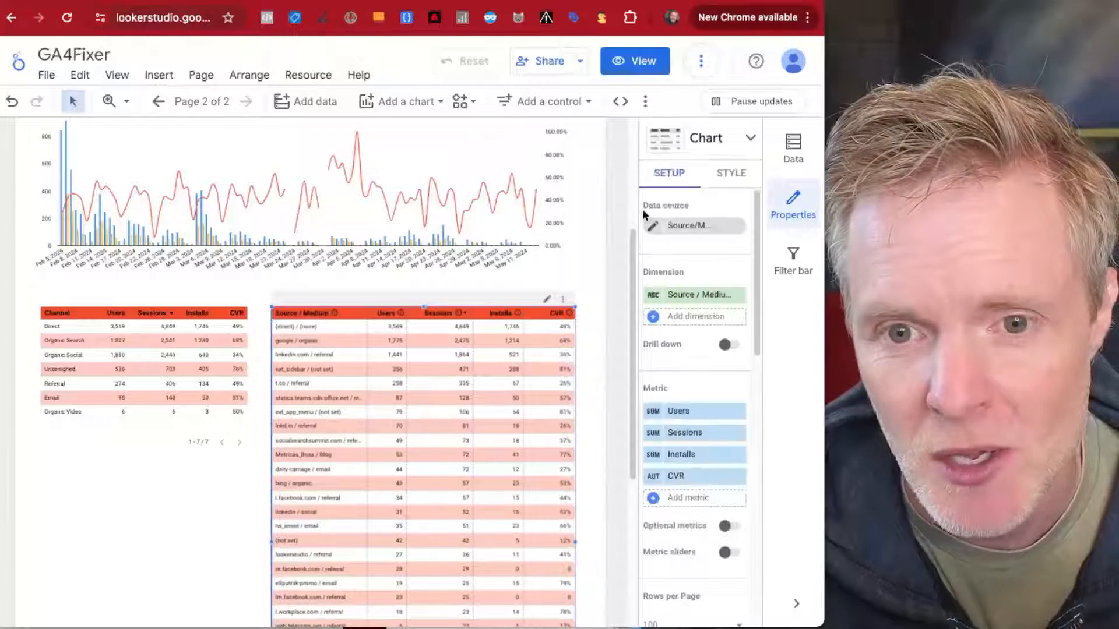
click(730, 175)
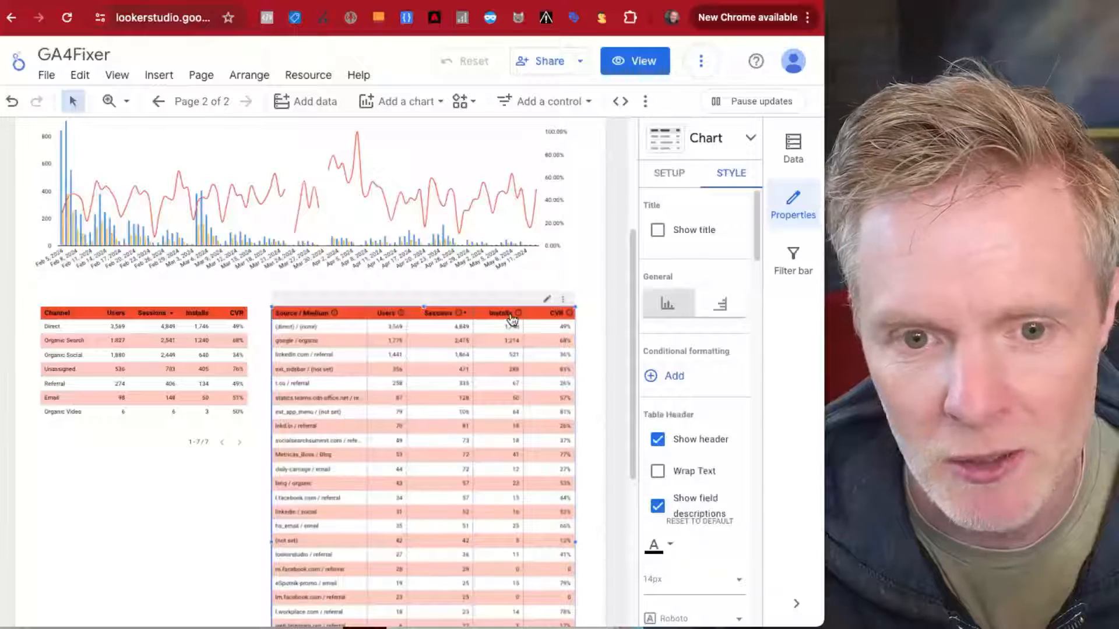
mouse_move(458, 316)
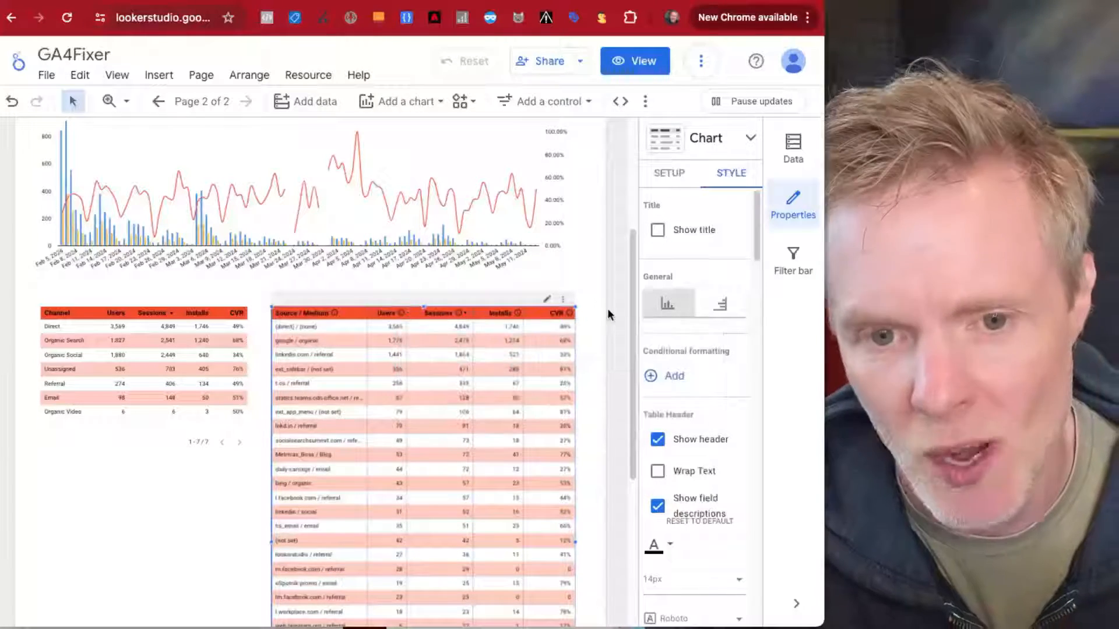
click(595, 287)
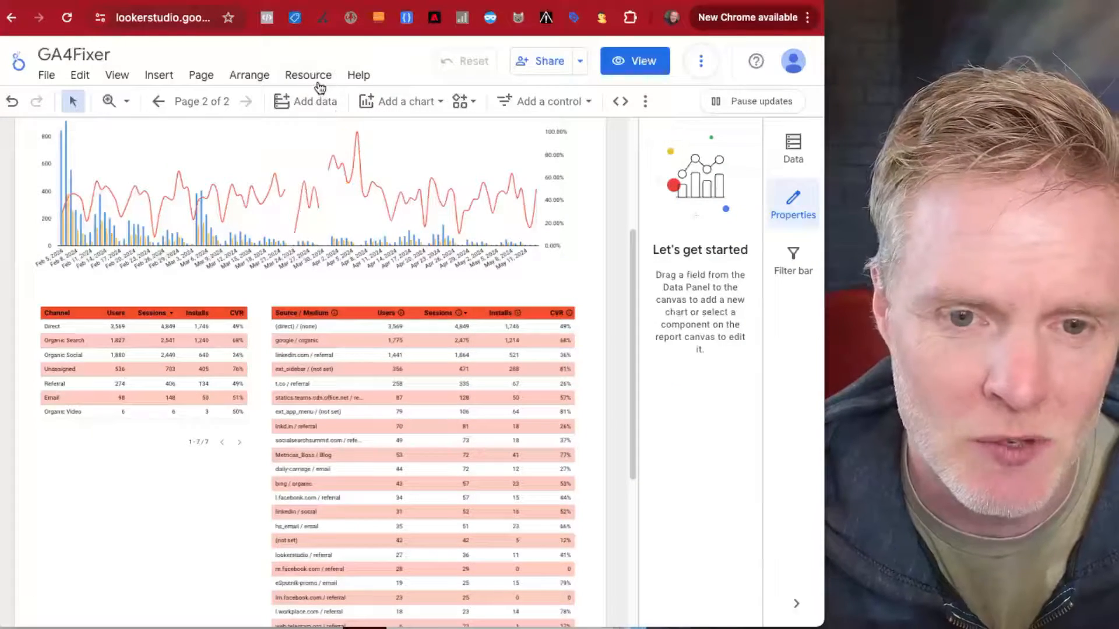
mouse_move(458, 317)
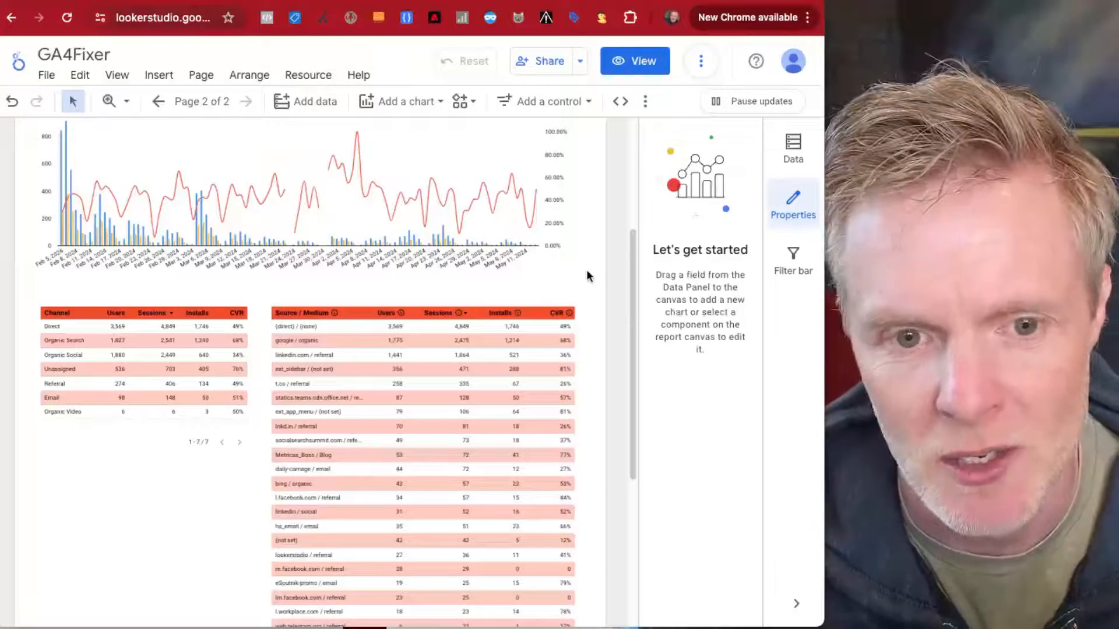
- Inspect the scorecards at the start of the report and check the Total users scorecard's setup
scroll(587, 276, up, 4)
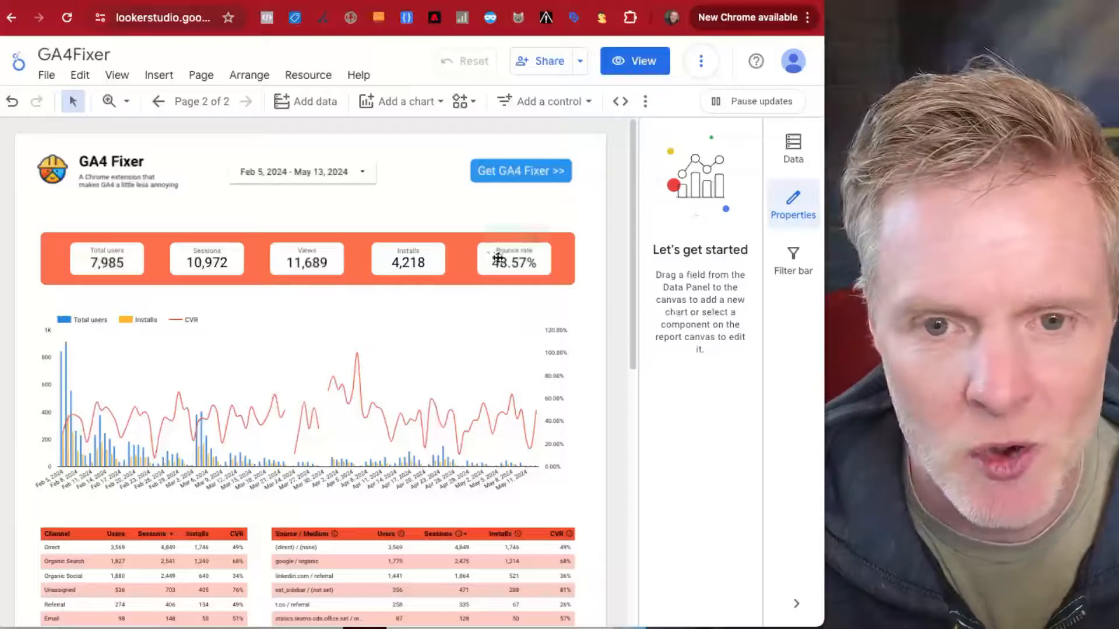
click(109, 258)
click(448, 214)
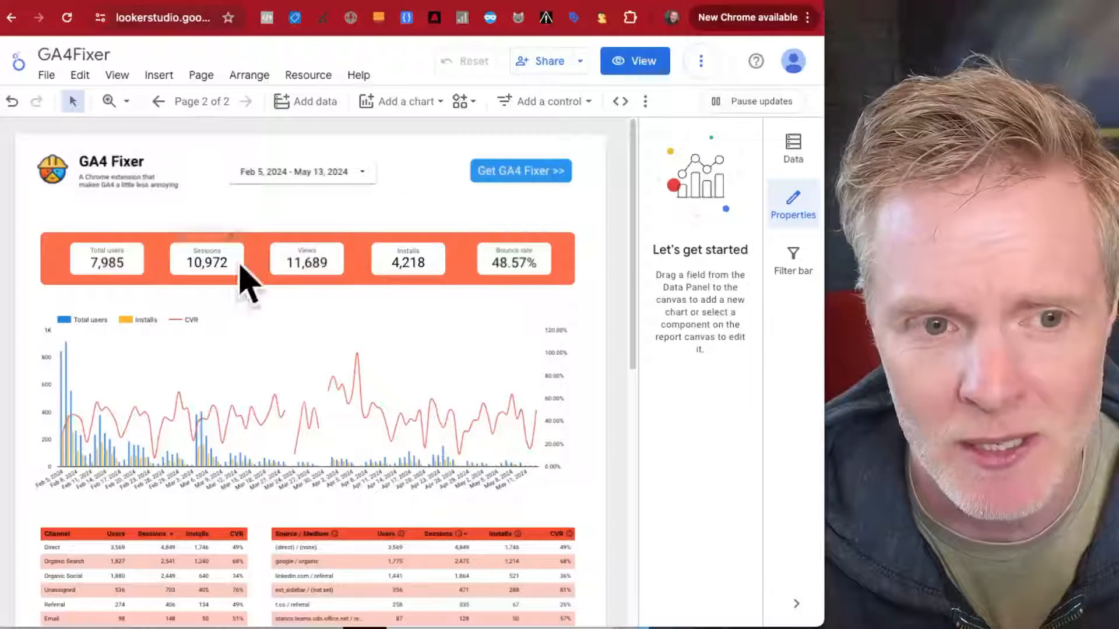
click(107, 260)
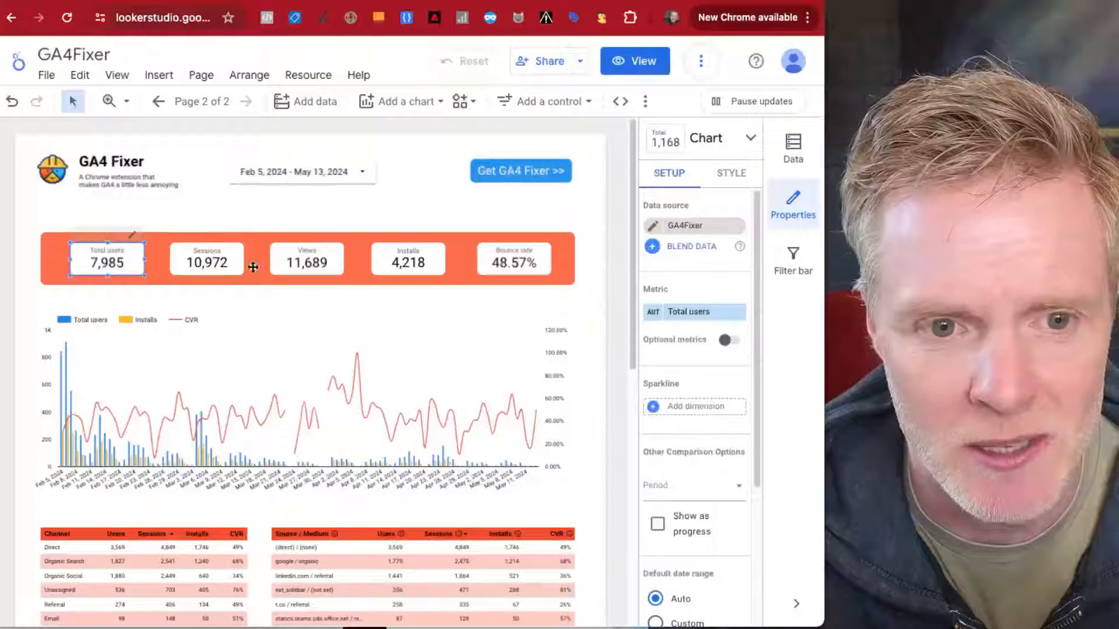
click(592, 228)
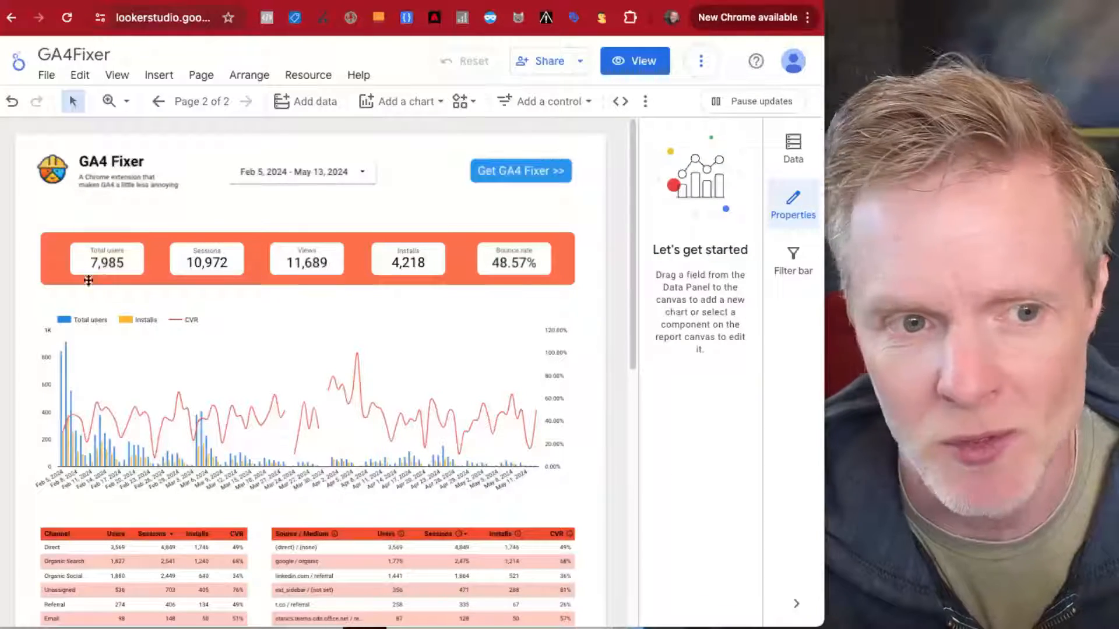
click(105, 259)
click(387, 207)
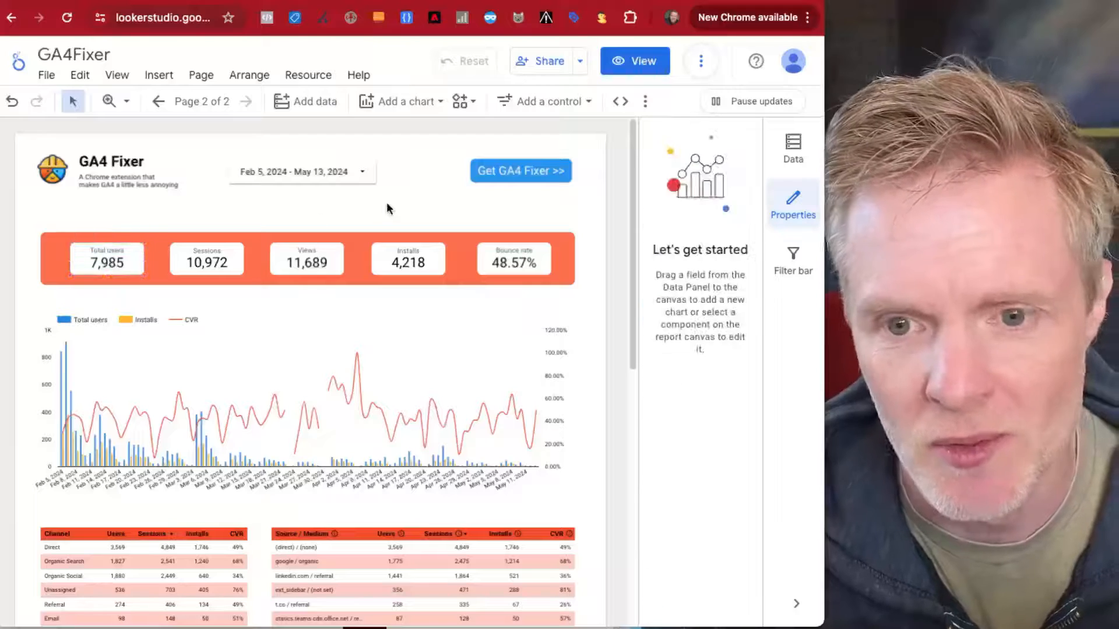
- Add a plain table chart and resize it into a wide, thin strip just above the orange scorecard band
click(399, 107)
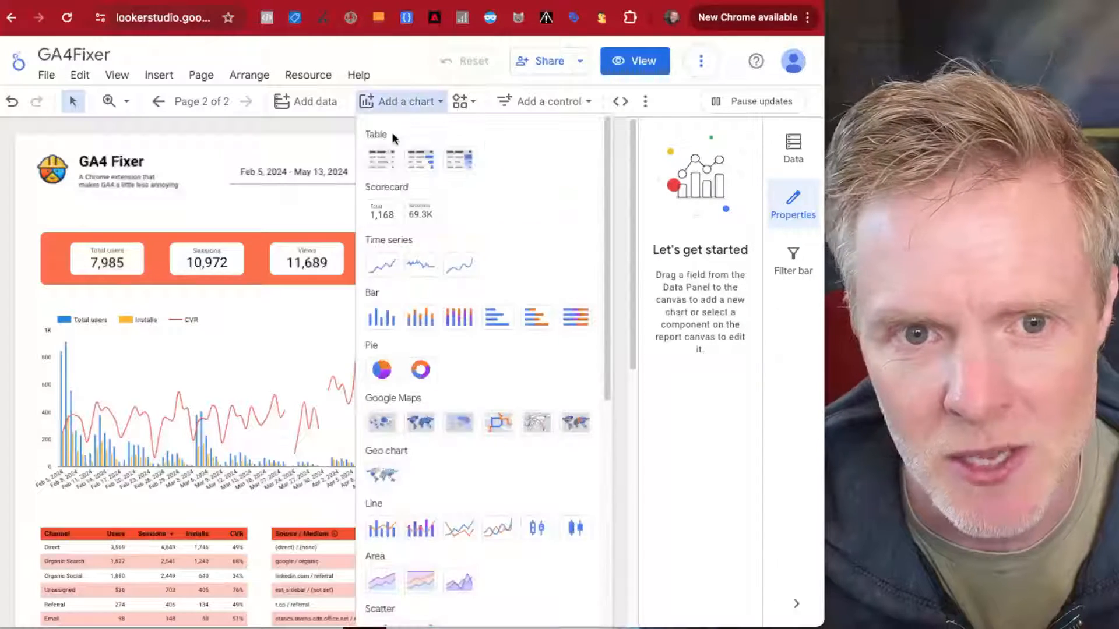
click(382, 158)
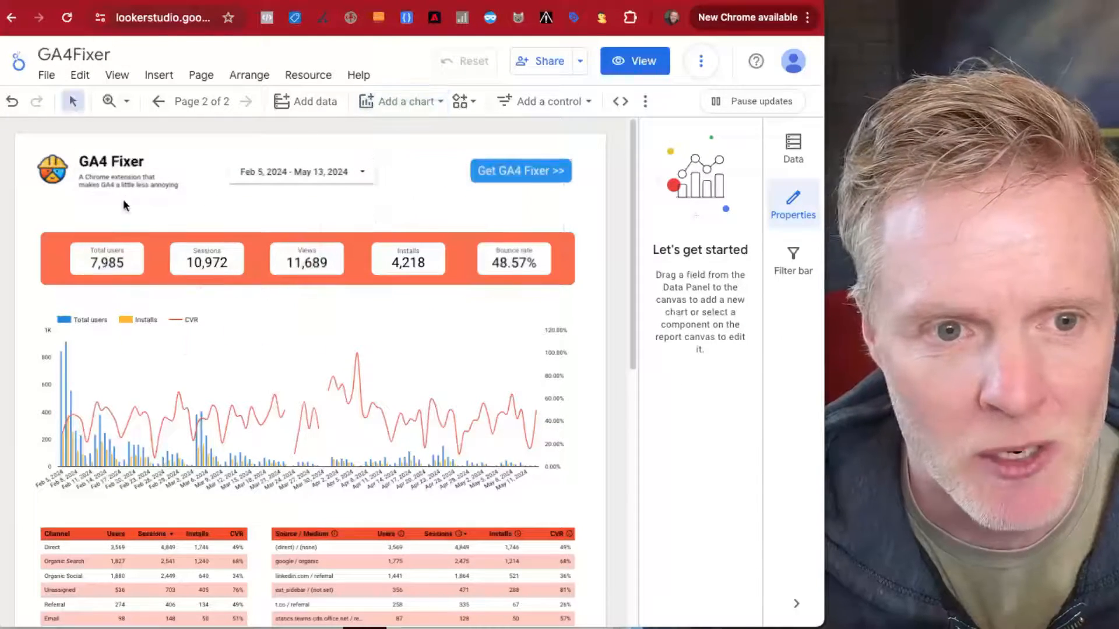
drag(124, 199, 321, 348)
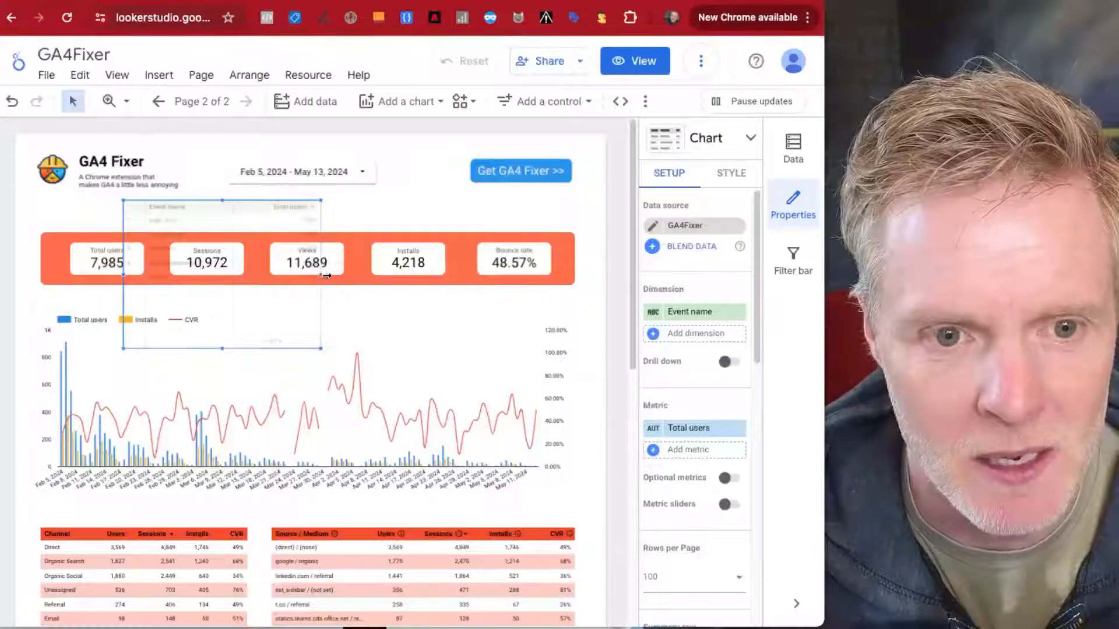
drag(321, 275, 569, 274)
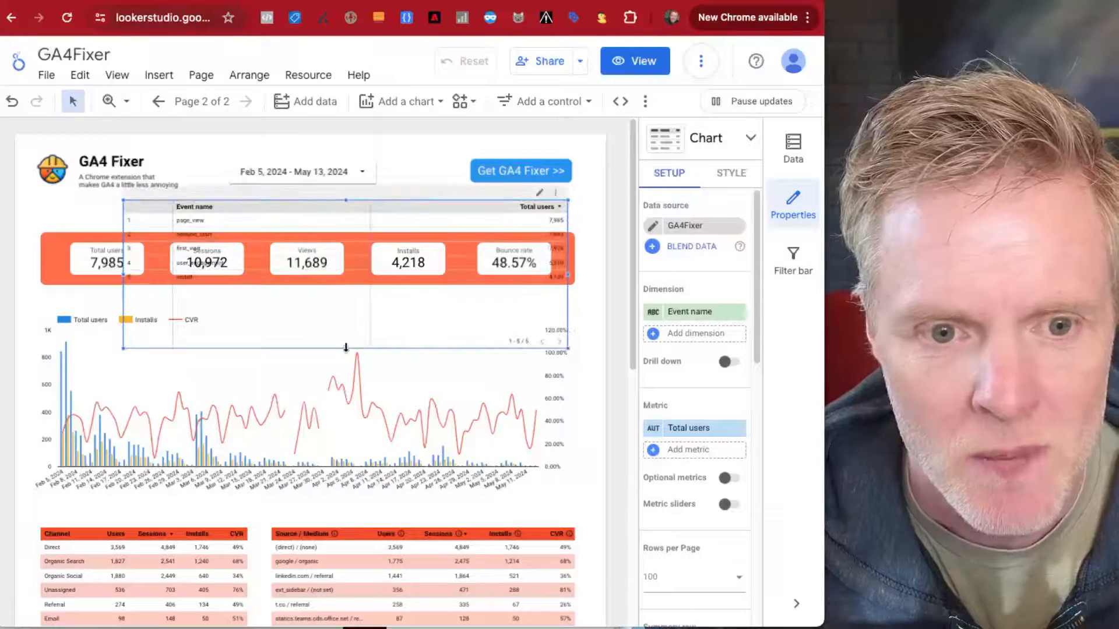
drag(347, 348, 346, 229)
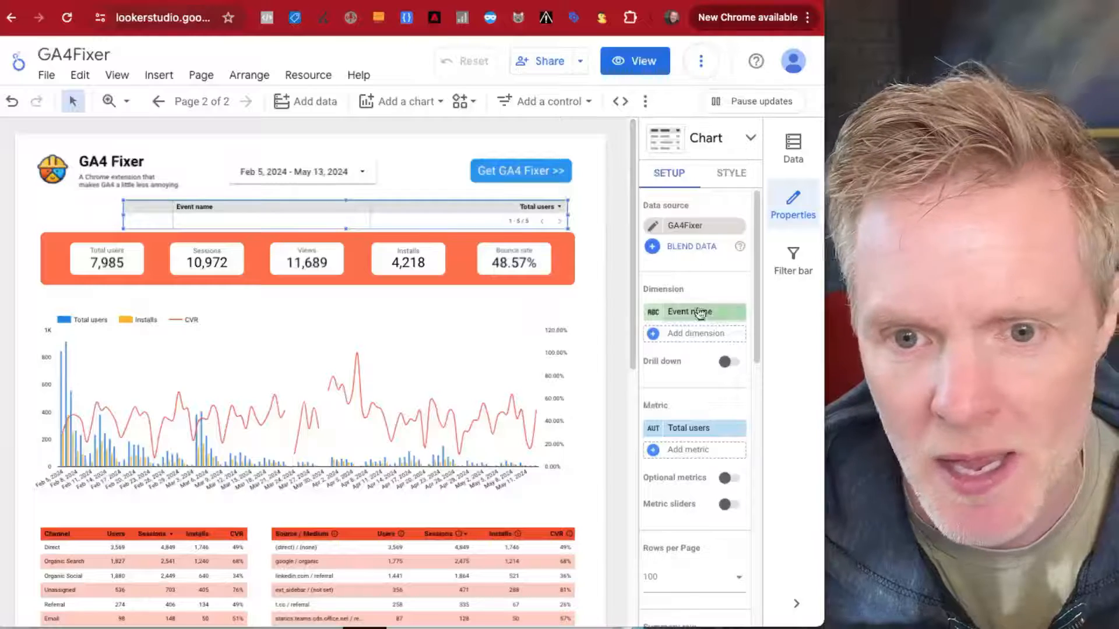
- Remove the Event name dimension from the new table and enable field descriptions in its header
click(739, 313)
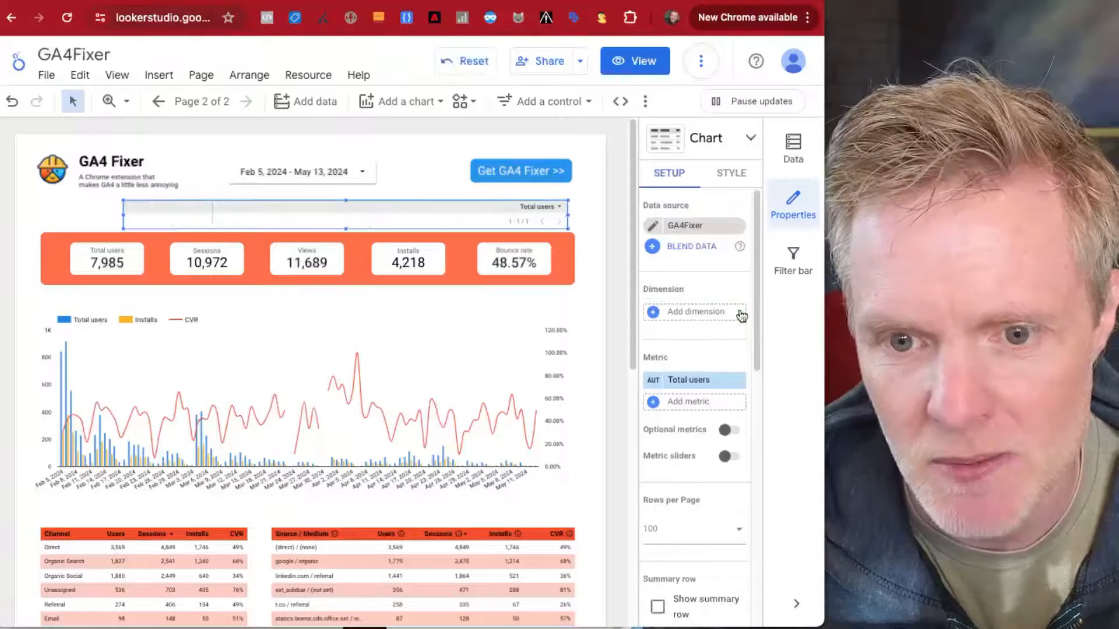
click(731, 174)
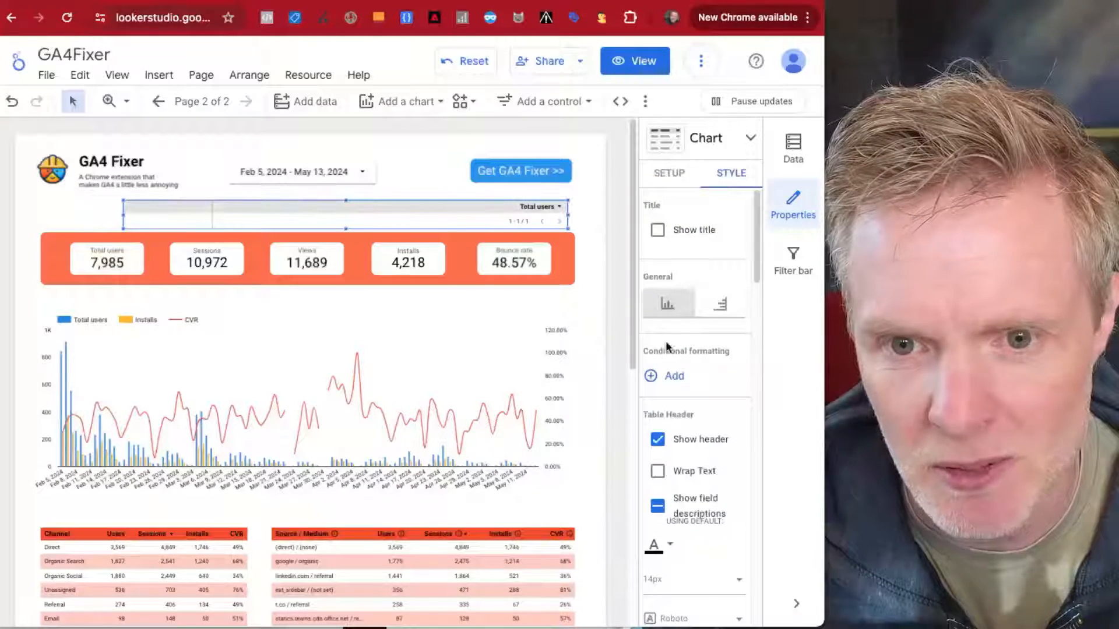
scroll(682, 422, down, 2)
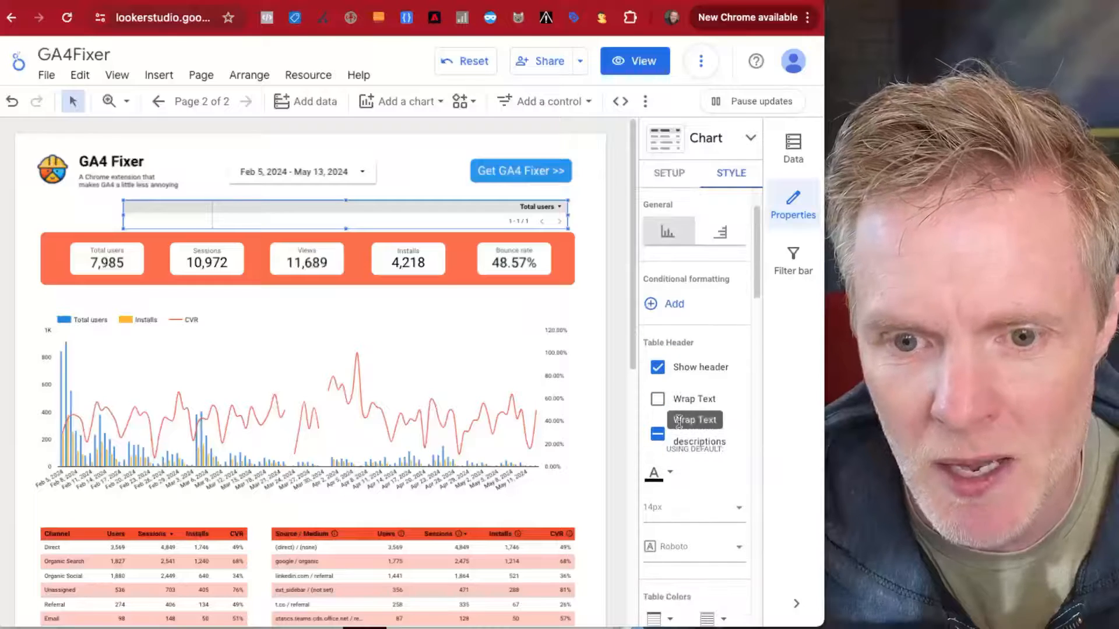
click(657, 434)
- Turn off auto-height in the new table's body and pagination in its footer
scroll(702, 428, down, 3)
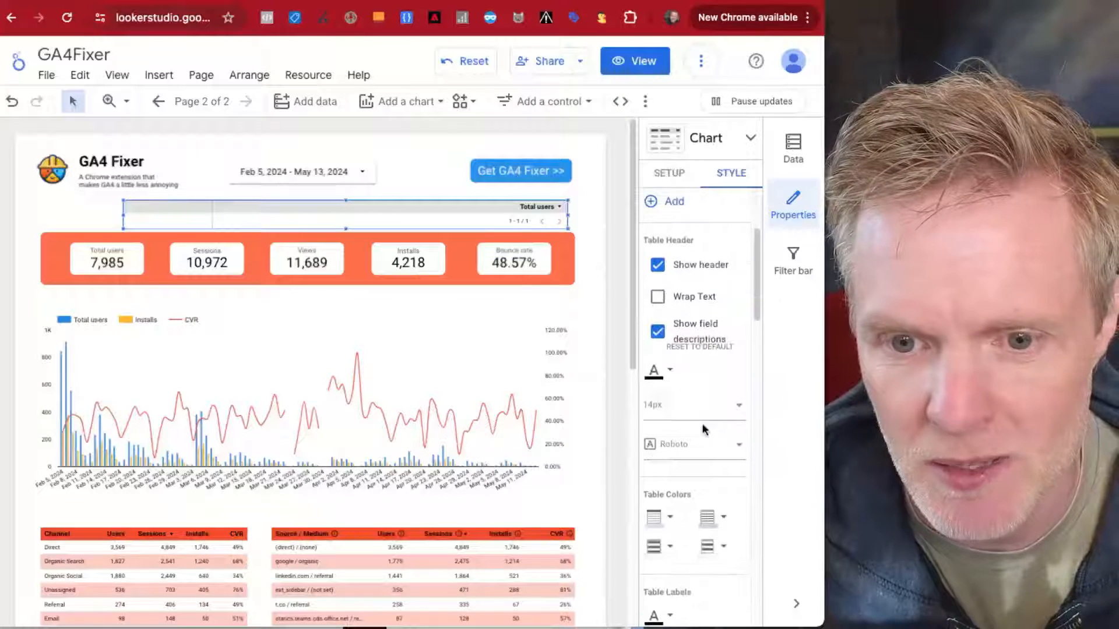
scroll(712, 387, down, 4)
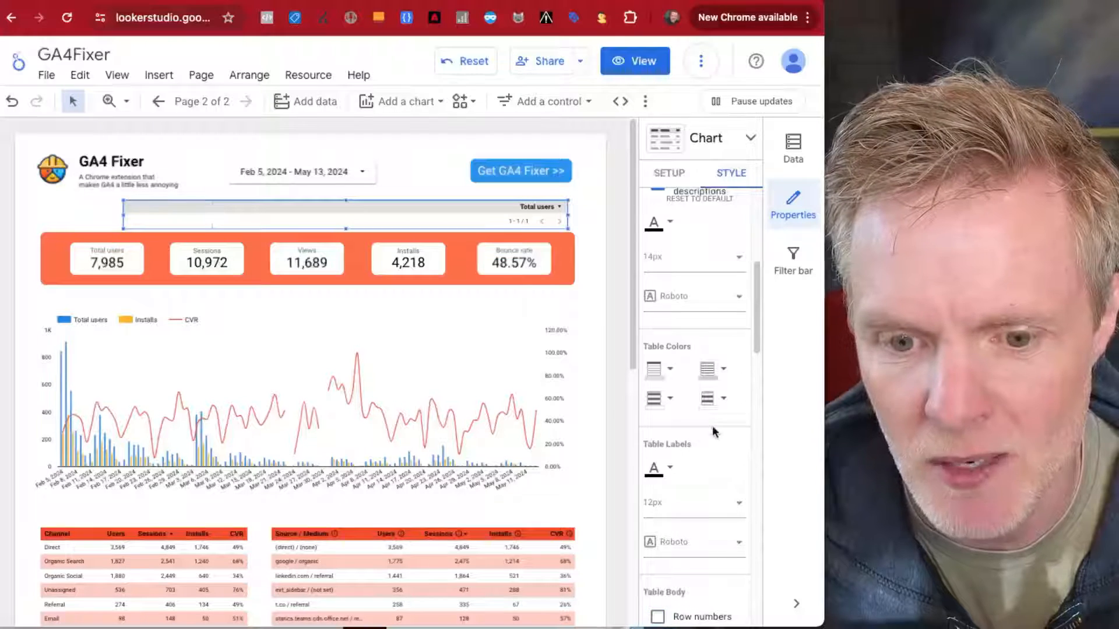
scroll(714, 431, down, 1)
scroll(720, 388, down, 3)
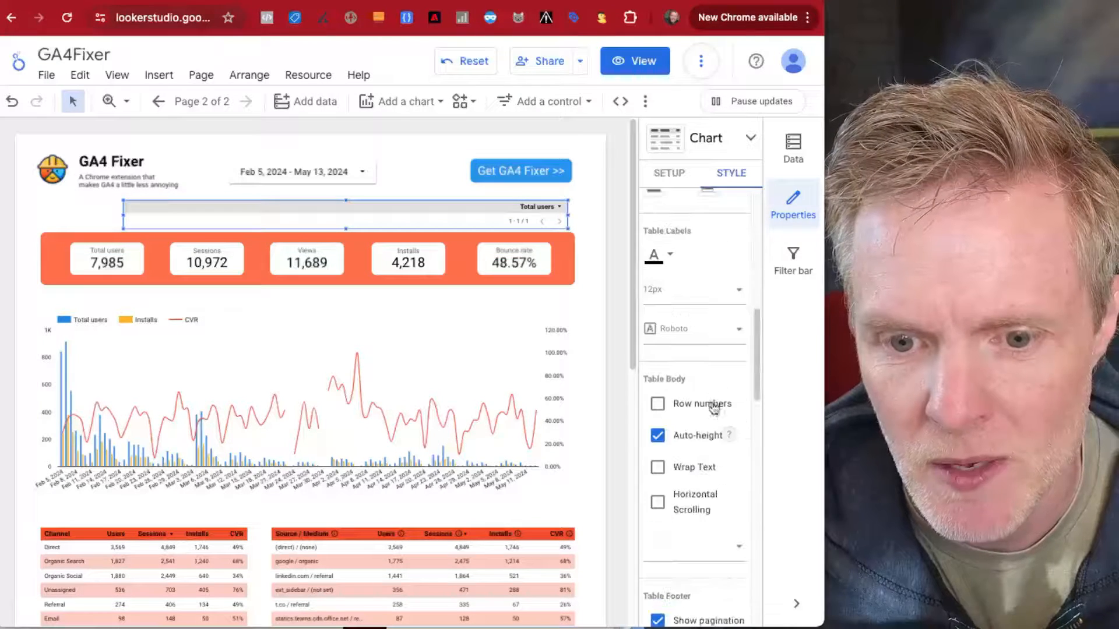
click(657, 432)
scroll(725, 477, down, 2)
scroll(727, 481, down, 1)
click(721, 471)
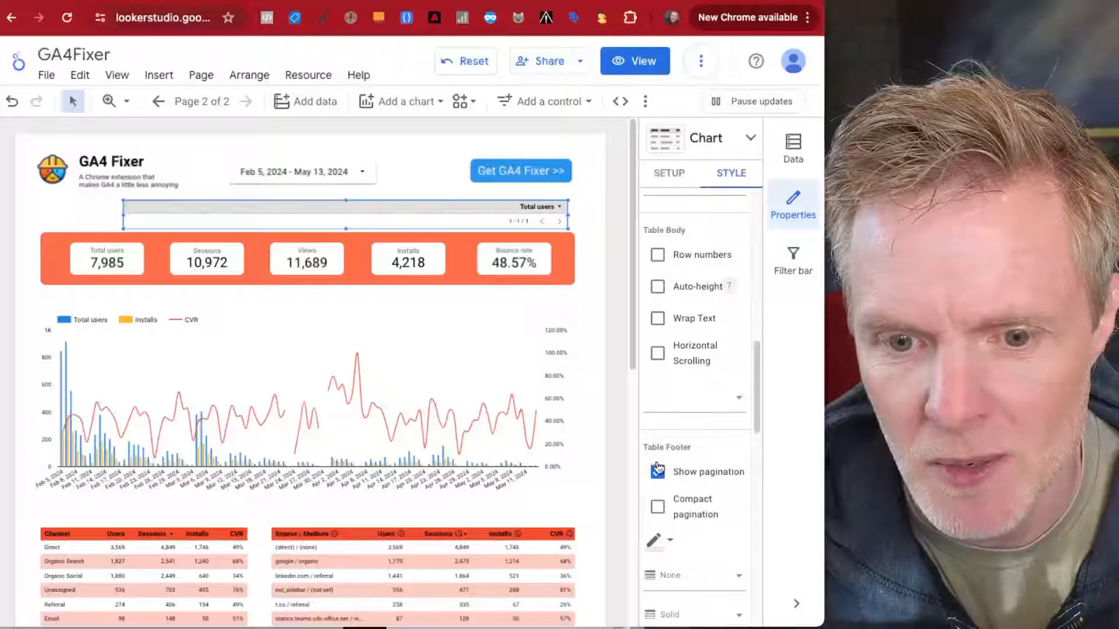
- Set the new table's chart header option to Do not show
scroll(722, 472, down, 3)
scroll(718, 463, down, 10)
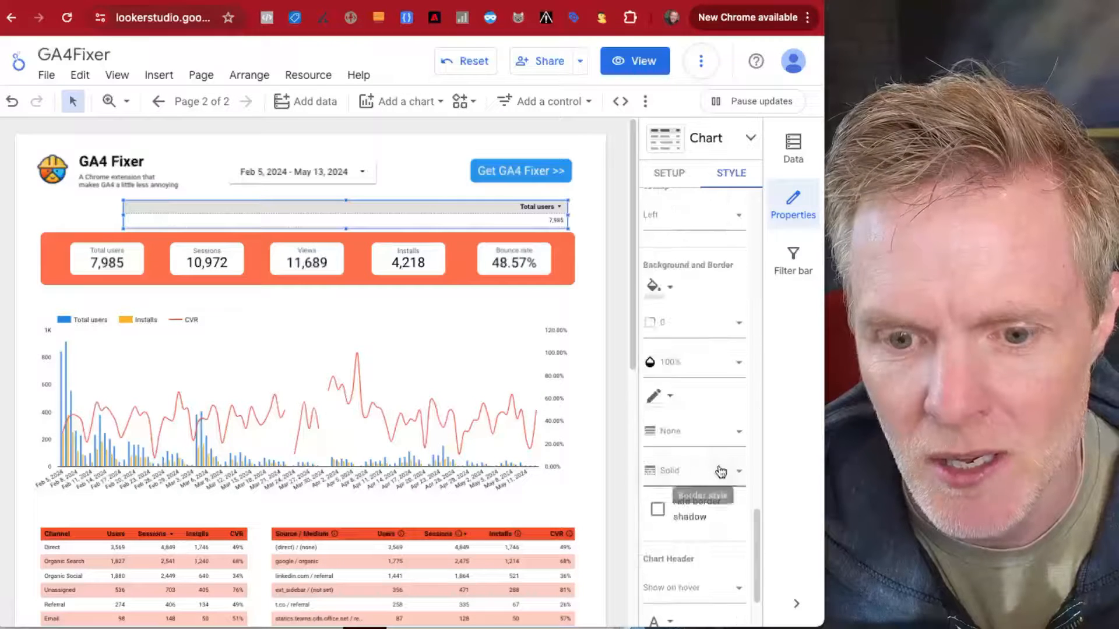
click(692, 495)
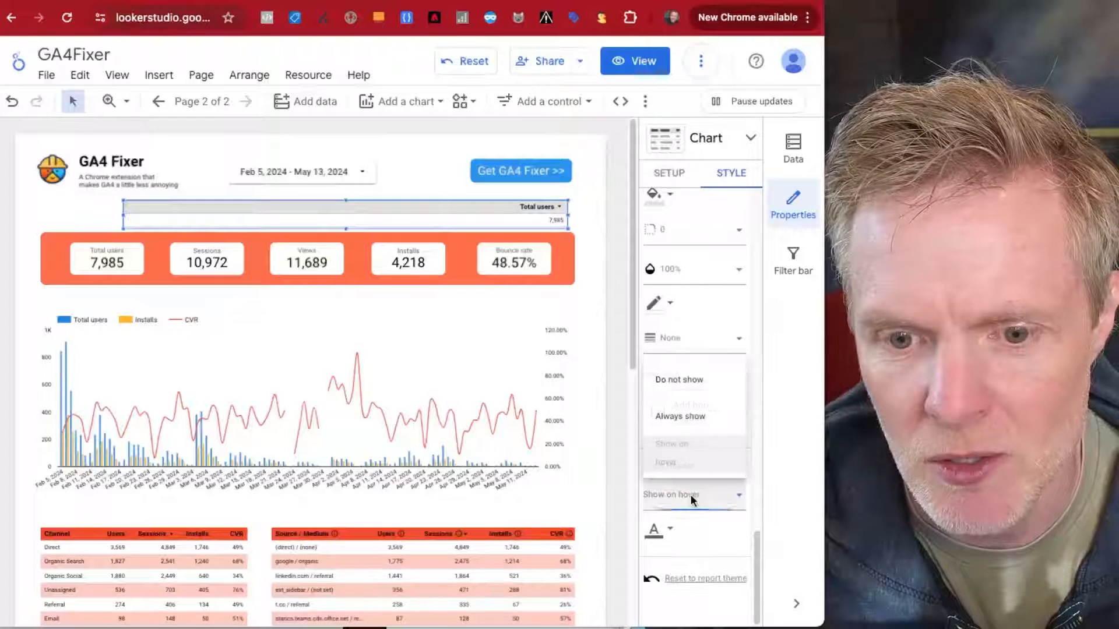
click(687, 382)
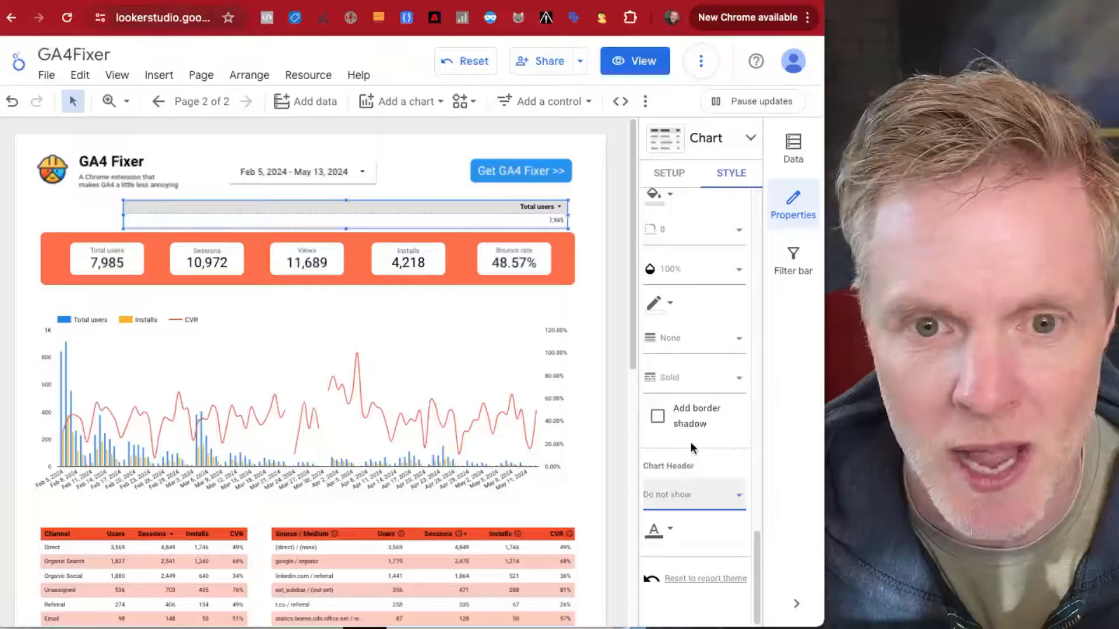
- Make the new table's header background transparent
scroll(693, 437, up, 15)
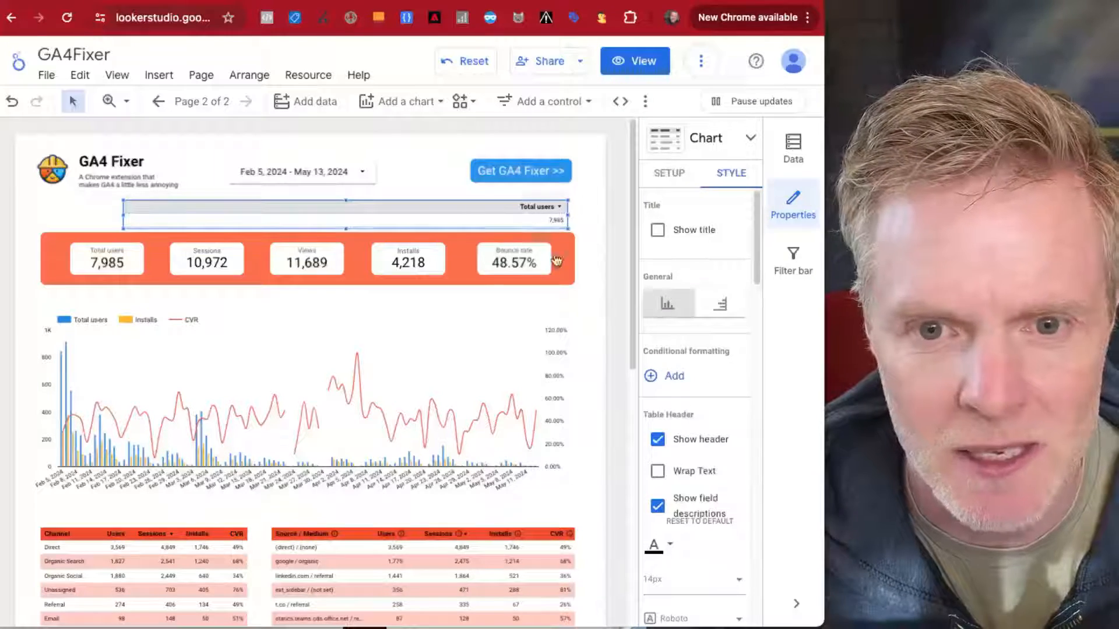
scroll(682, 495, down, 7)
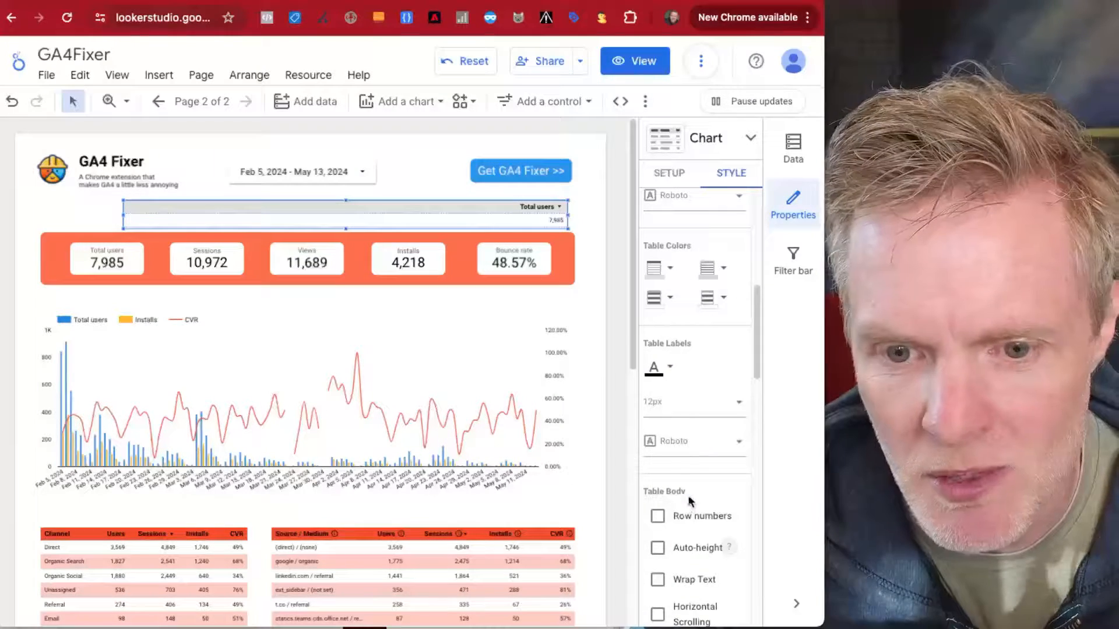
click(669, 271)
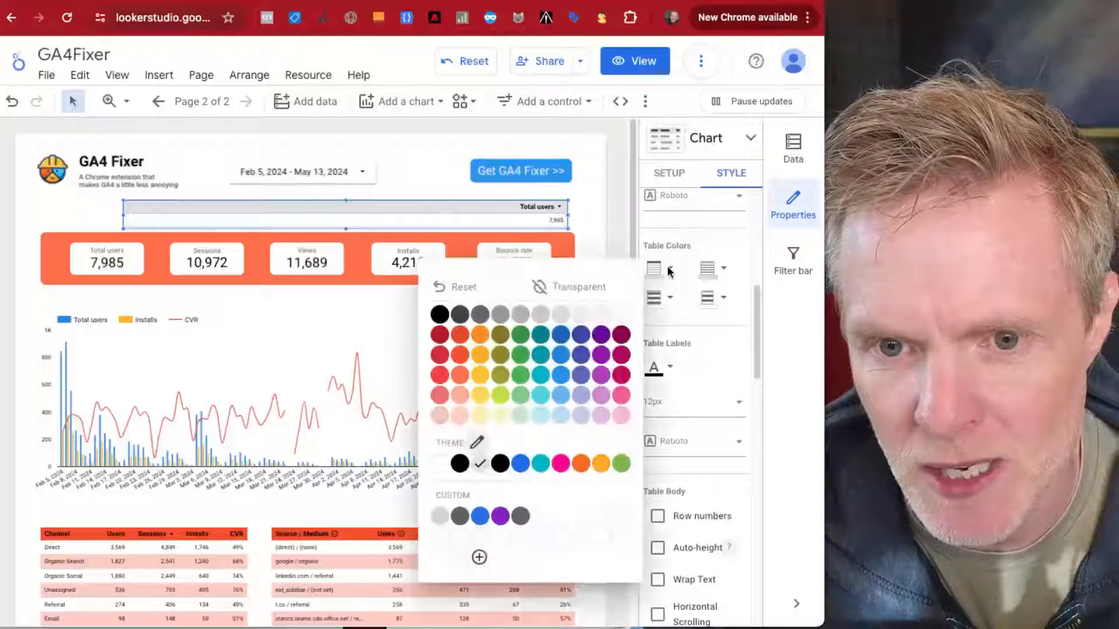
click(590, 287)
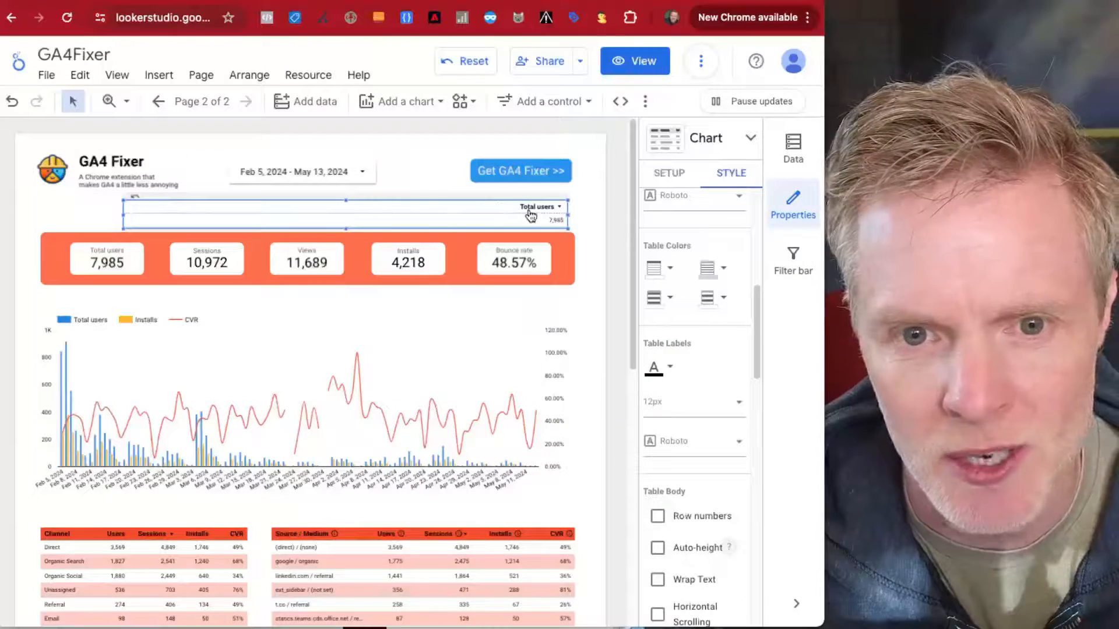
- Add Sessions as a second metric to the new table after Total users
click(667, 175)
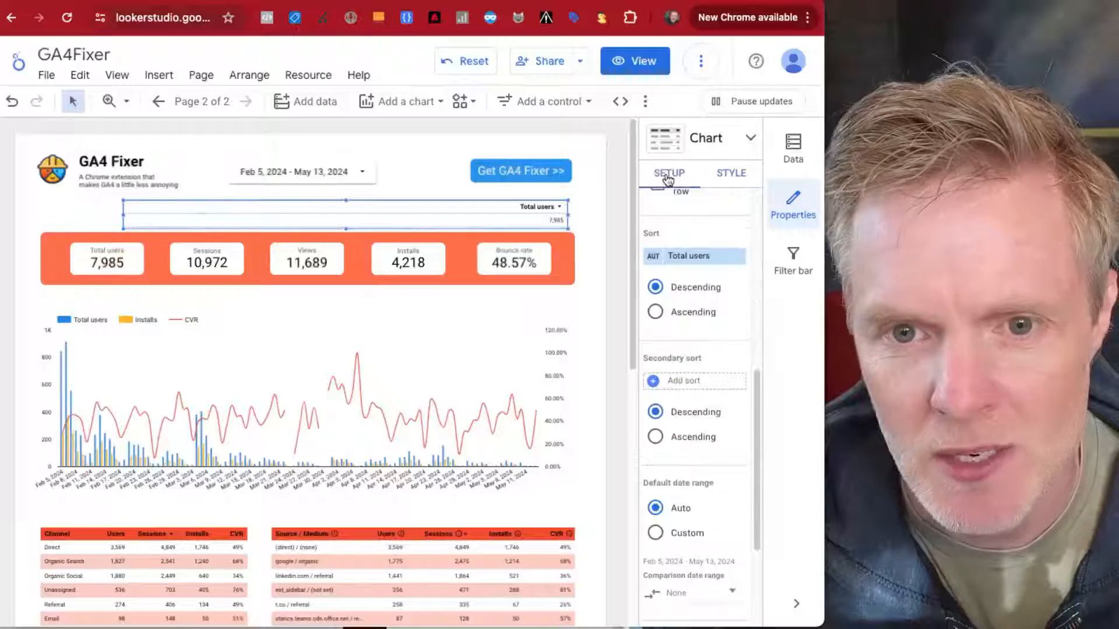
scroll(693, 294, up, 5)
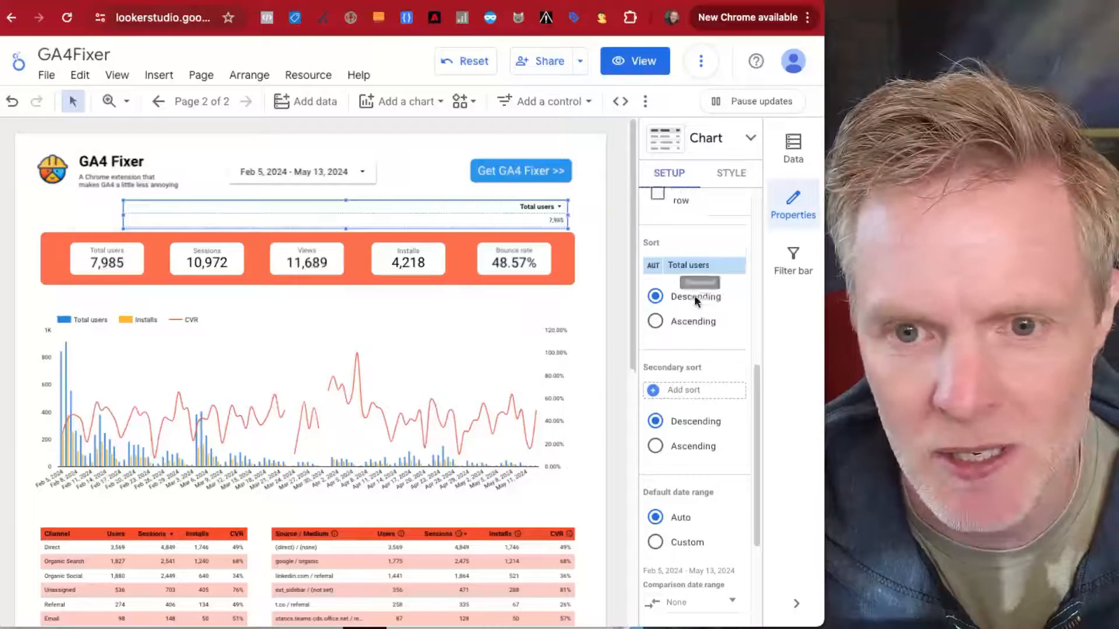
scroll(690, 292, up, 5)
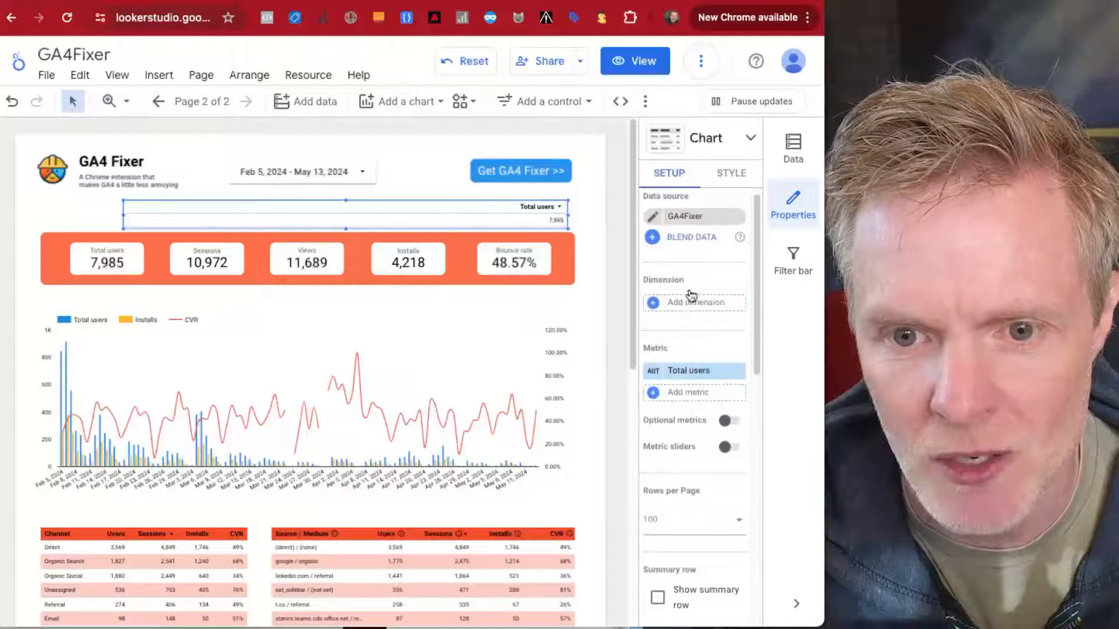
click(679, 394)
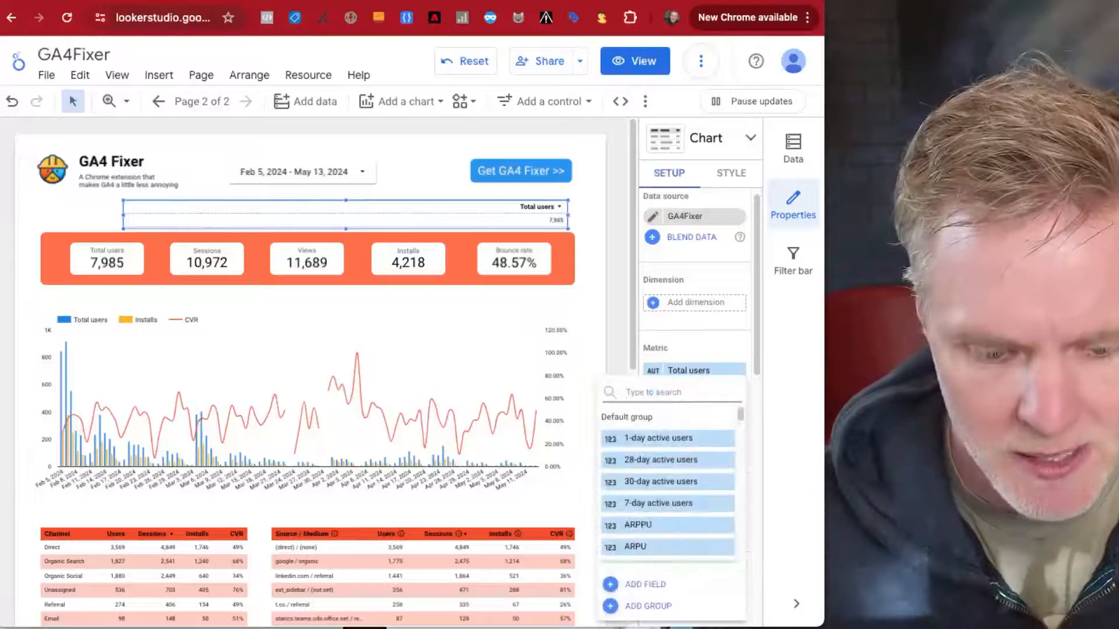
text(sess)
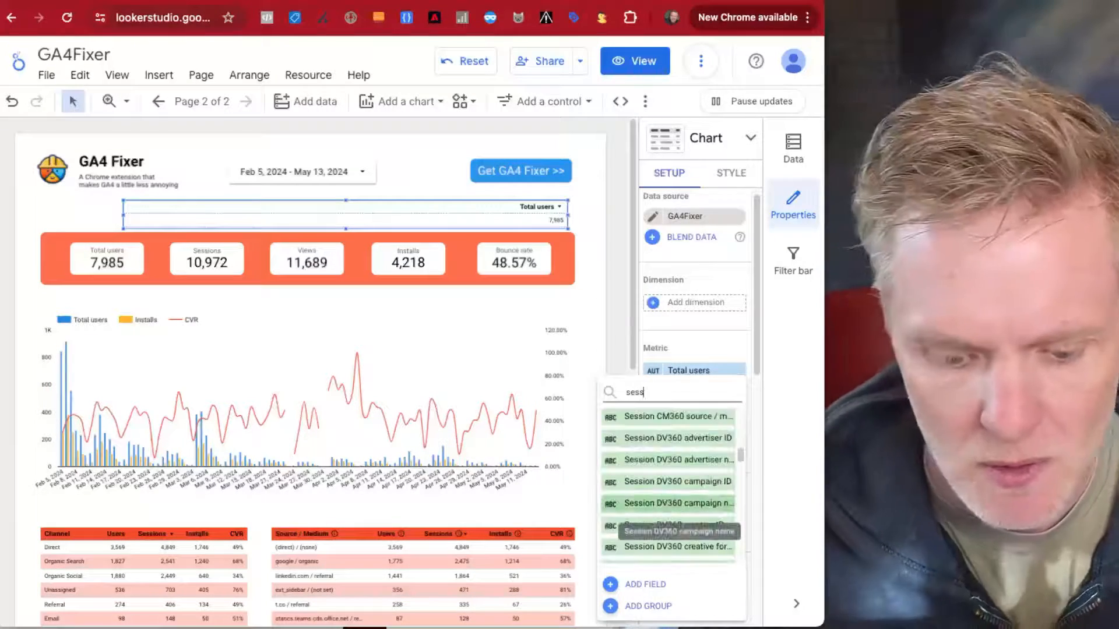
text(ions)
click(667, 460)
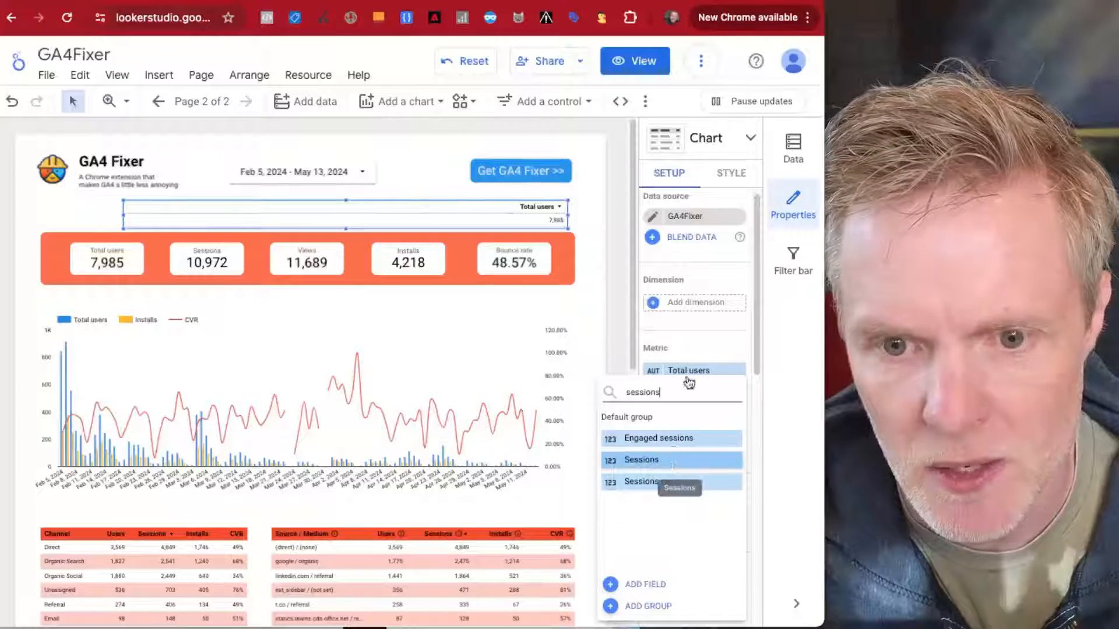
- Add the Views metric to the table after Sessions
click(687, 416)
text(vi)
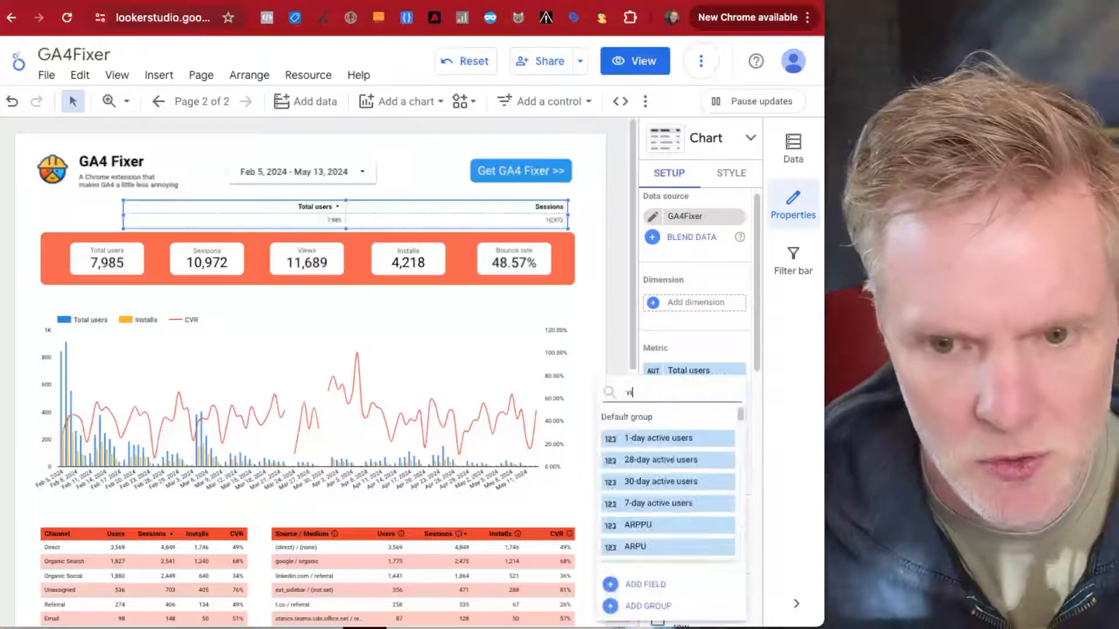
text(ew)
scroll(664, 487, down, 5)
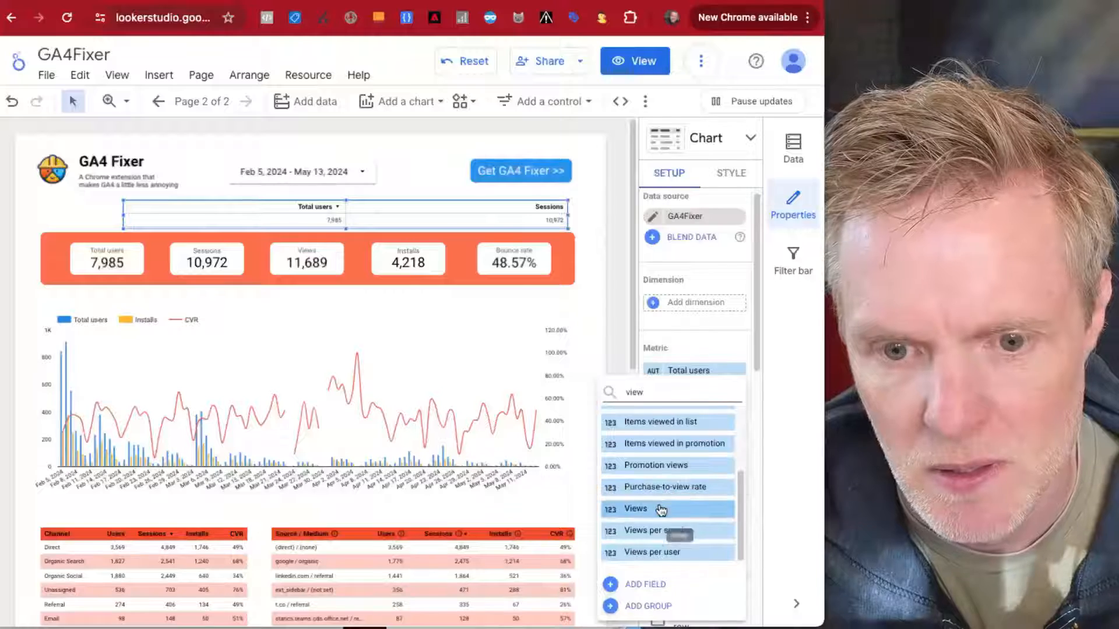
click(661, 510)
- Add the Key events metric to the table and rename it Installs
click(690, 432)
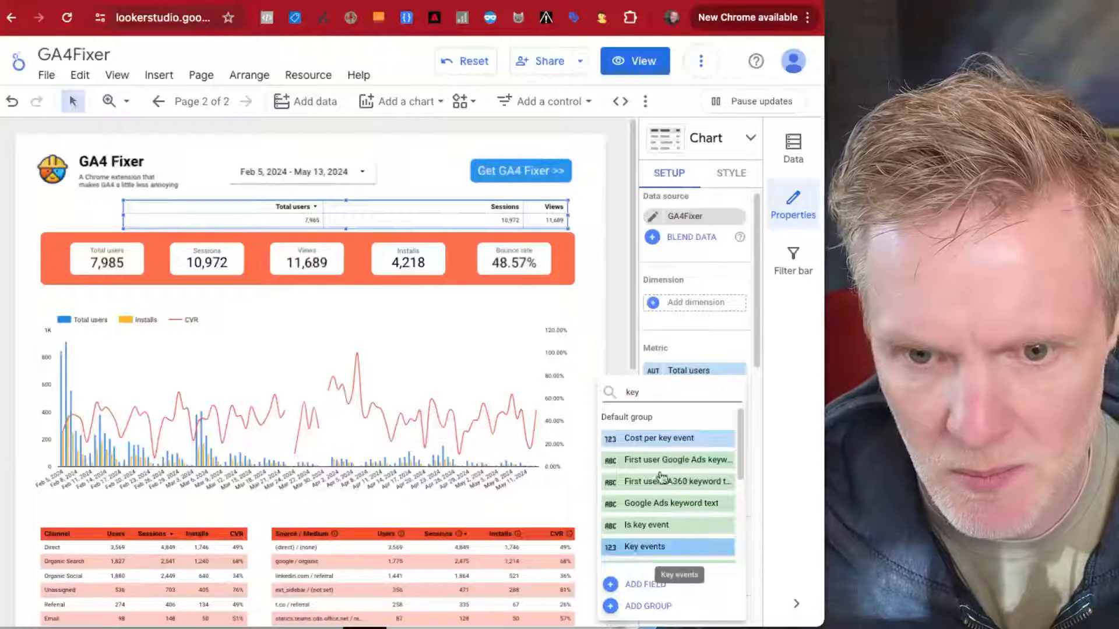
click(645, 546)
click(676, 437)
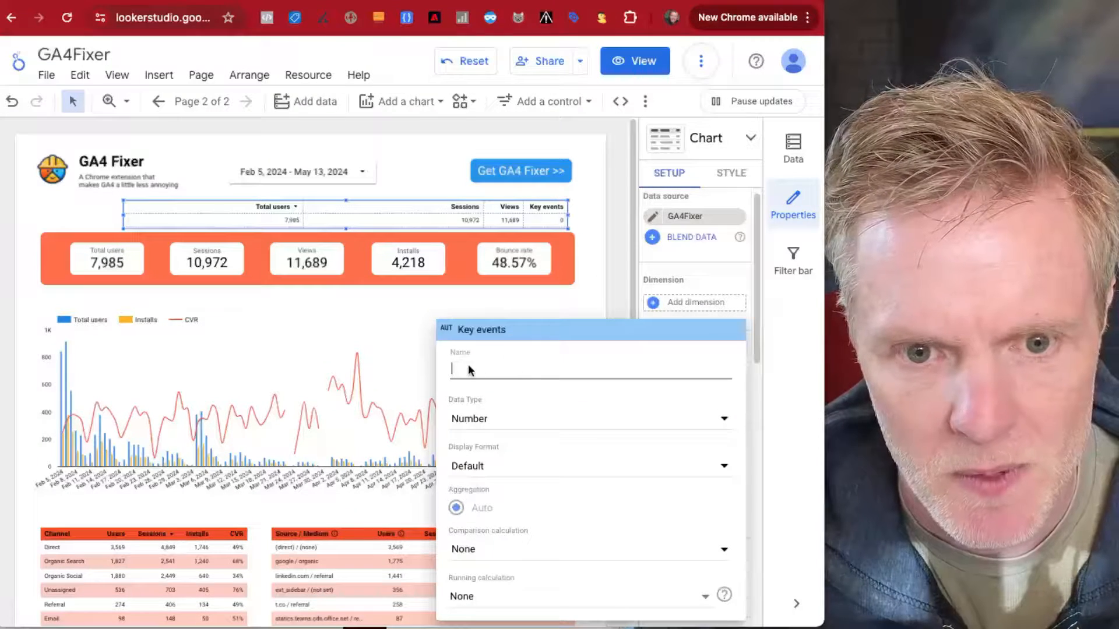
text(Installs)
click(604, 284)
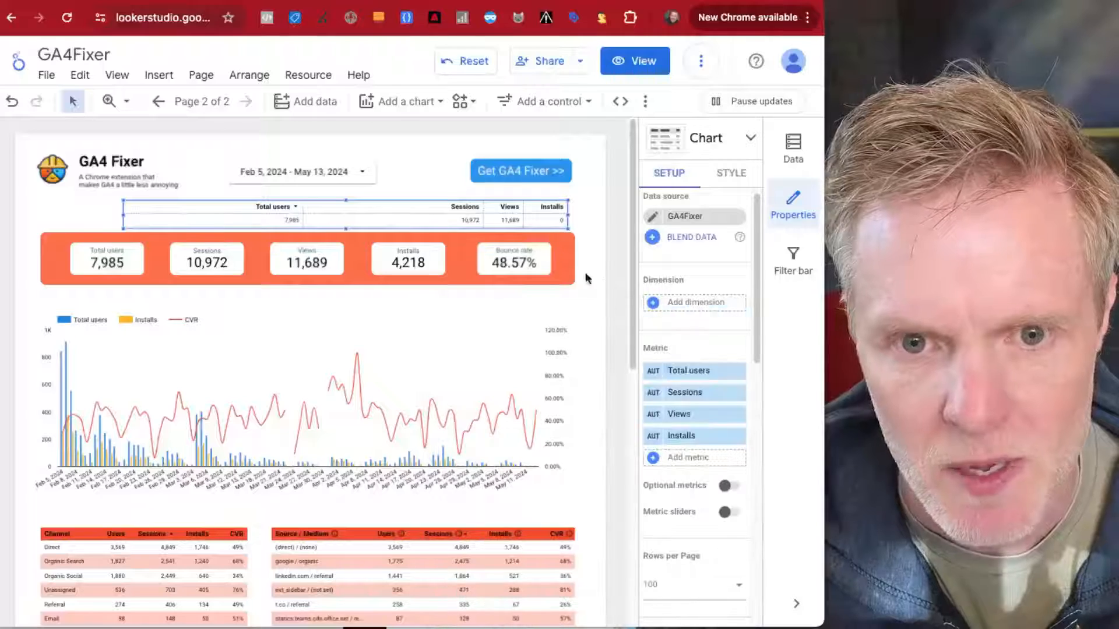
- Add Bounce rate as the table's fifth metric
click(680, 456)
text(bounce)
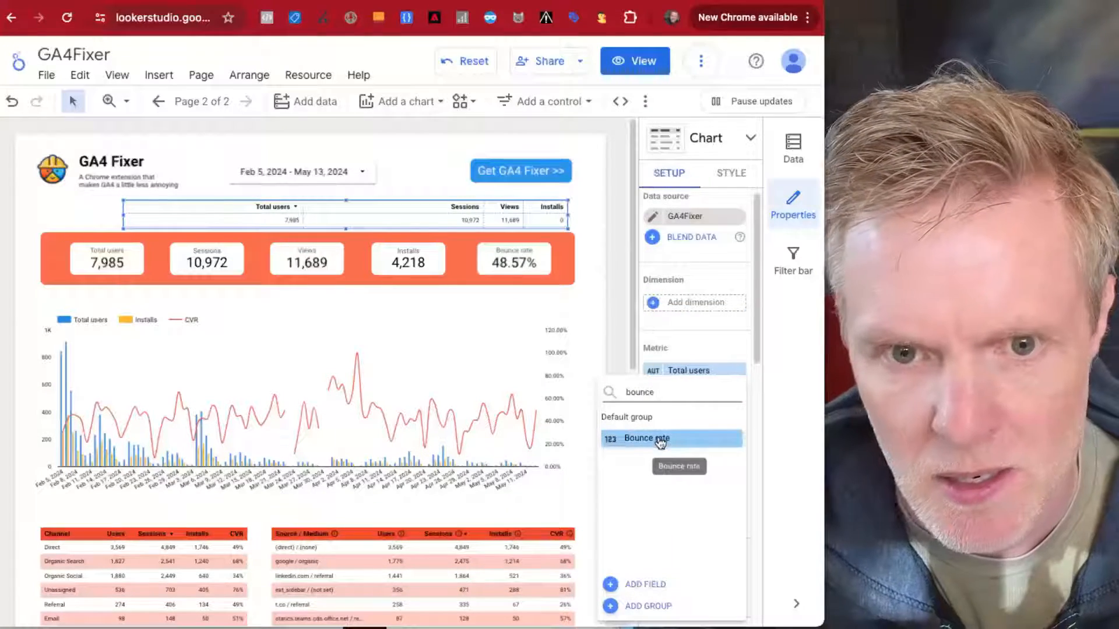
click(661, 443)
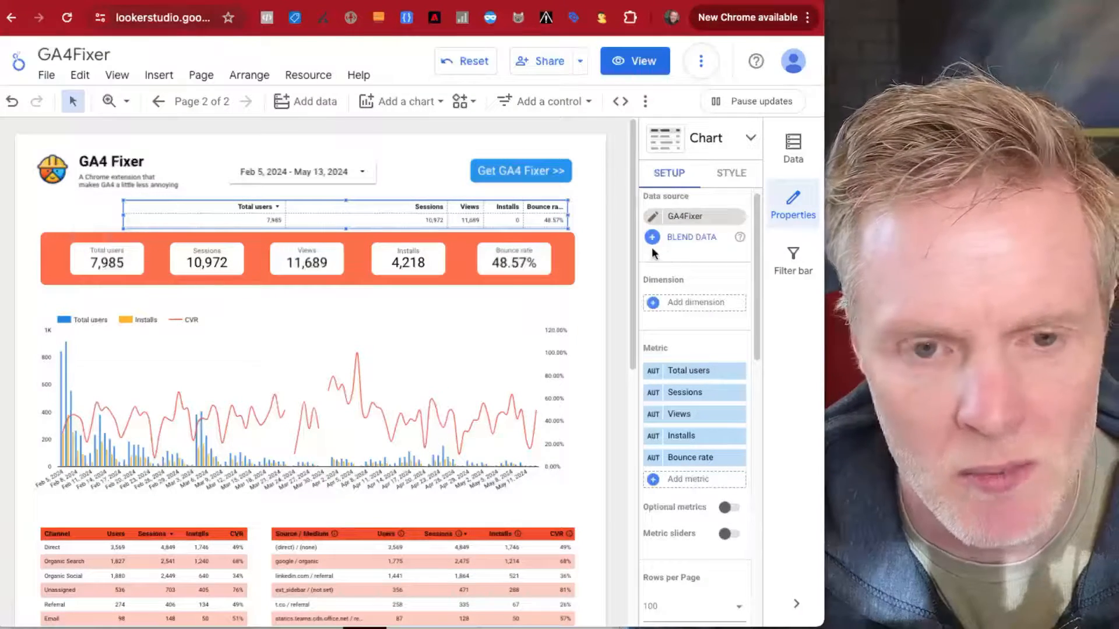
- Select all five scorecards together and hide their metric names
click(107, 261)
shift+click(187, 260)
shift+click(293, 260)
shift+click(397, 264)
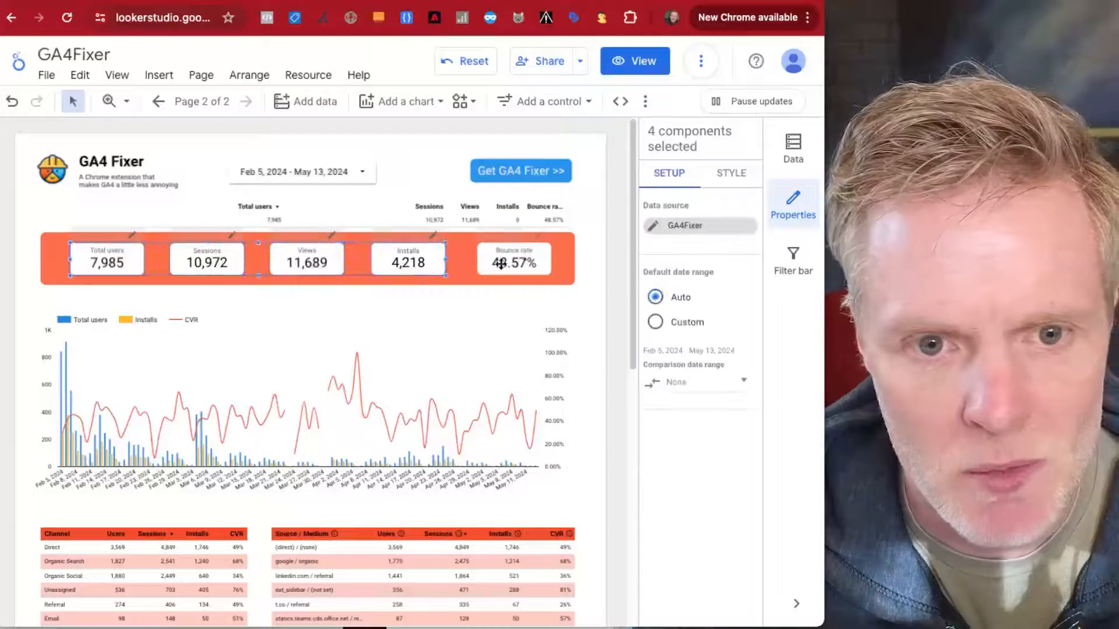
shift+click(524, 264)
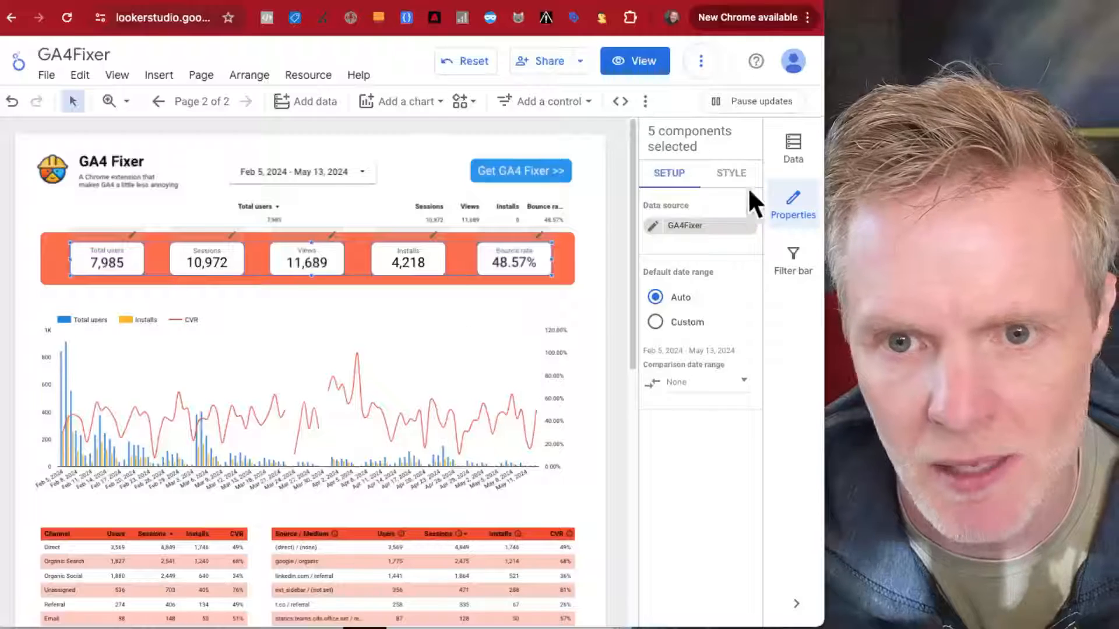
click(739, 174)
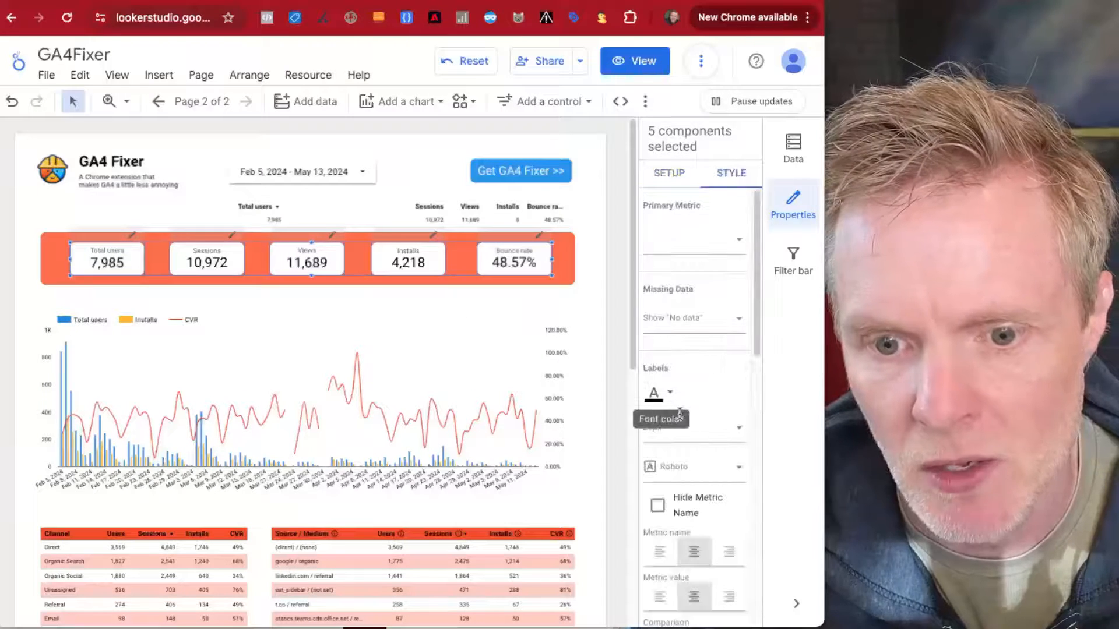
click(658, 506)
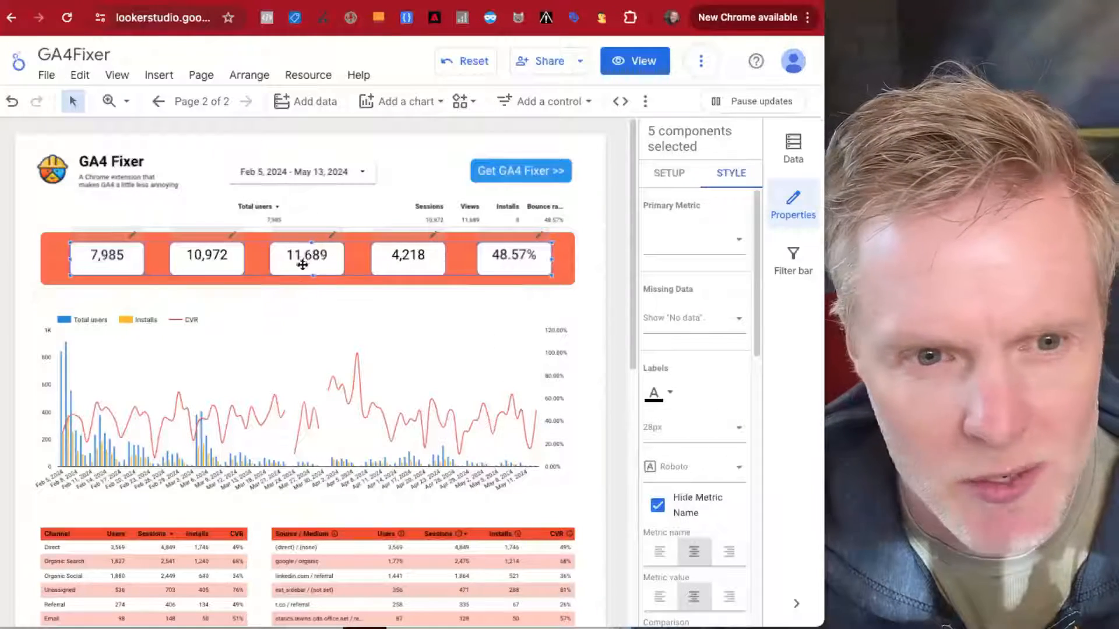
- Try 36px and 48px of top padding on the five selected scorecards
scroll(693, 402, down, 10)
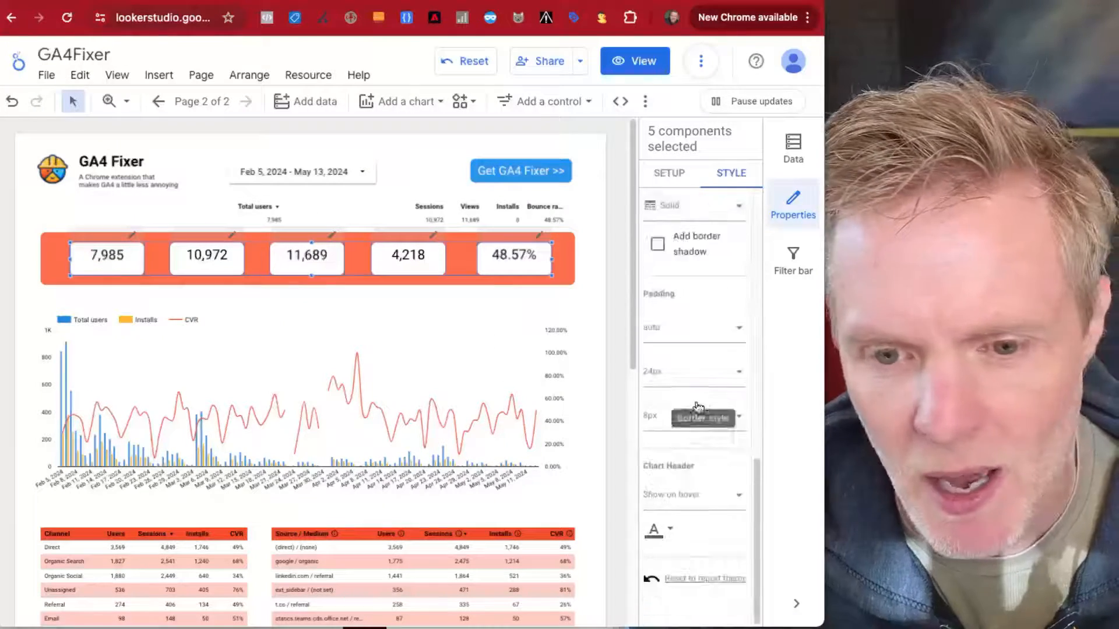
click(670, 330)
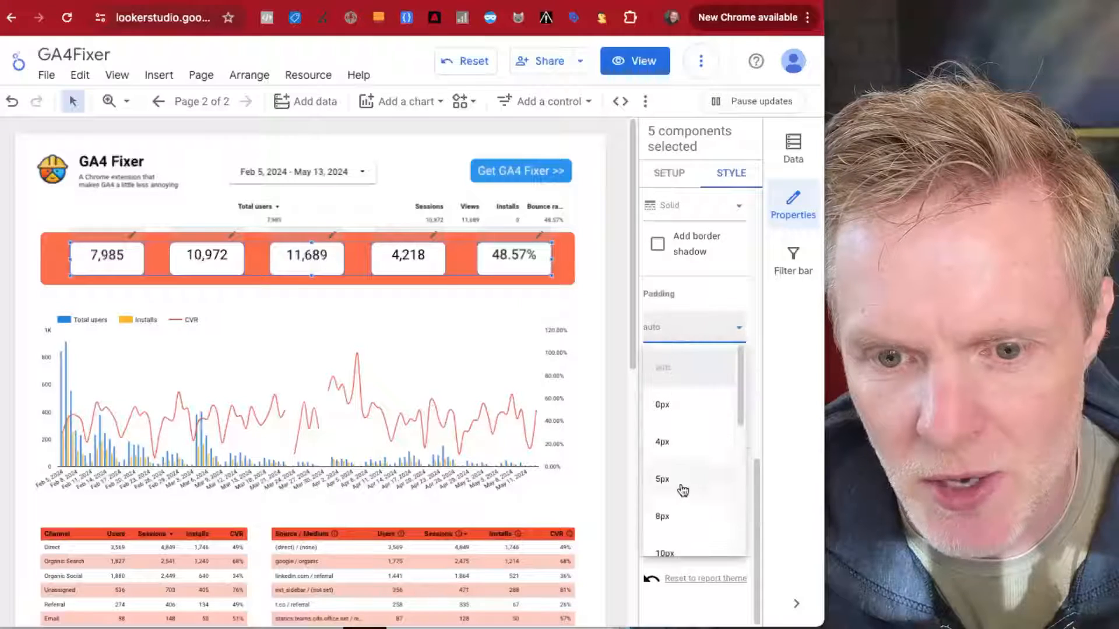
scroll(681, 492, down, 2)
scroll(676, 513, down, 1)
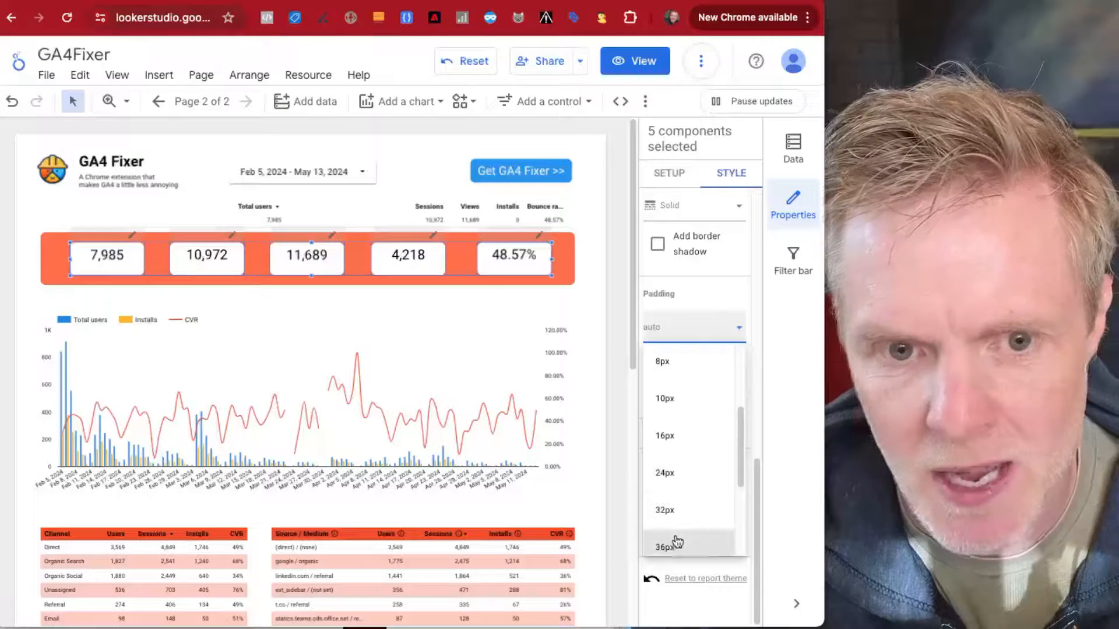
click(671, 541)
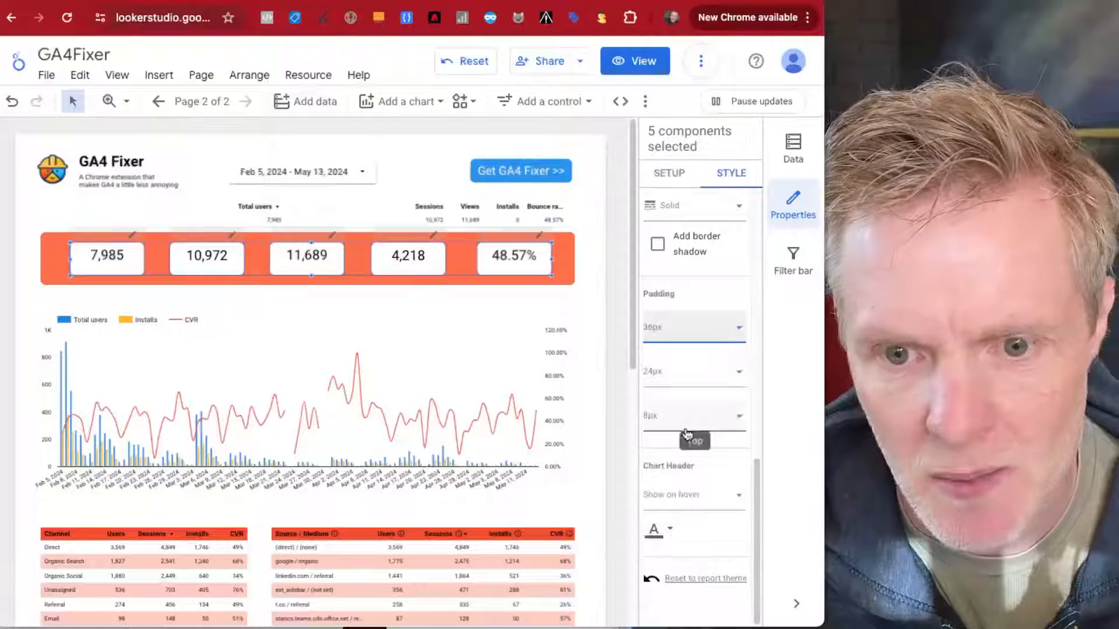
click(670, 327)
scroll(693, 510, down, 1)
click(688, 520)
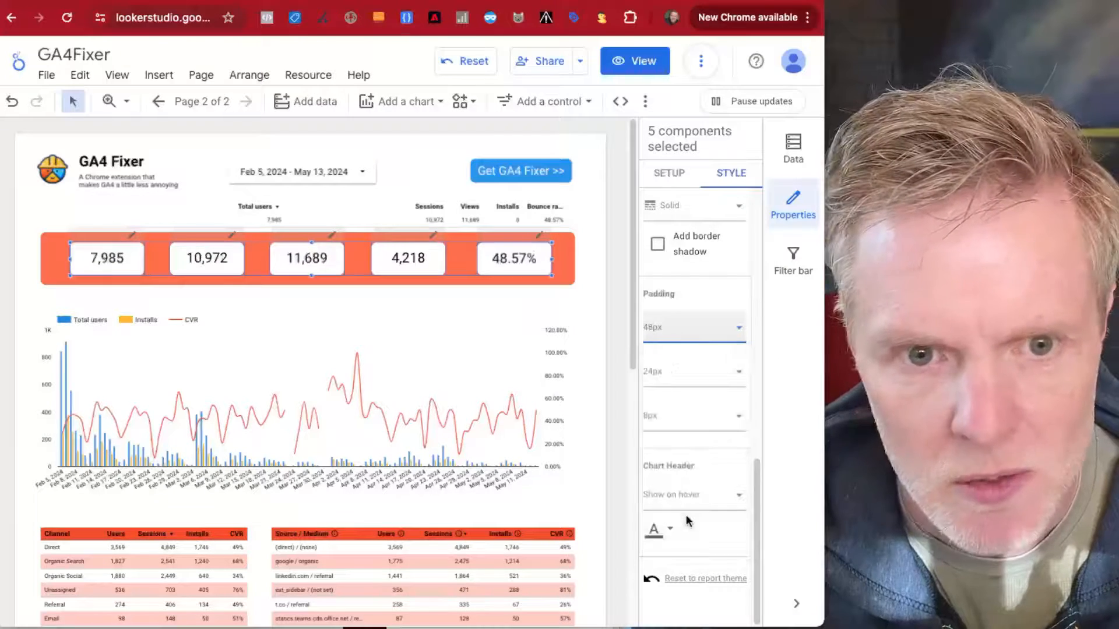
- Set the top padding of the five scorecards to 72px and deselect them
click(687, 329)
scroll(684, 495, down, 2)
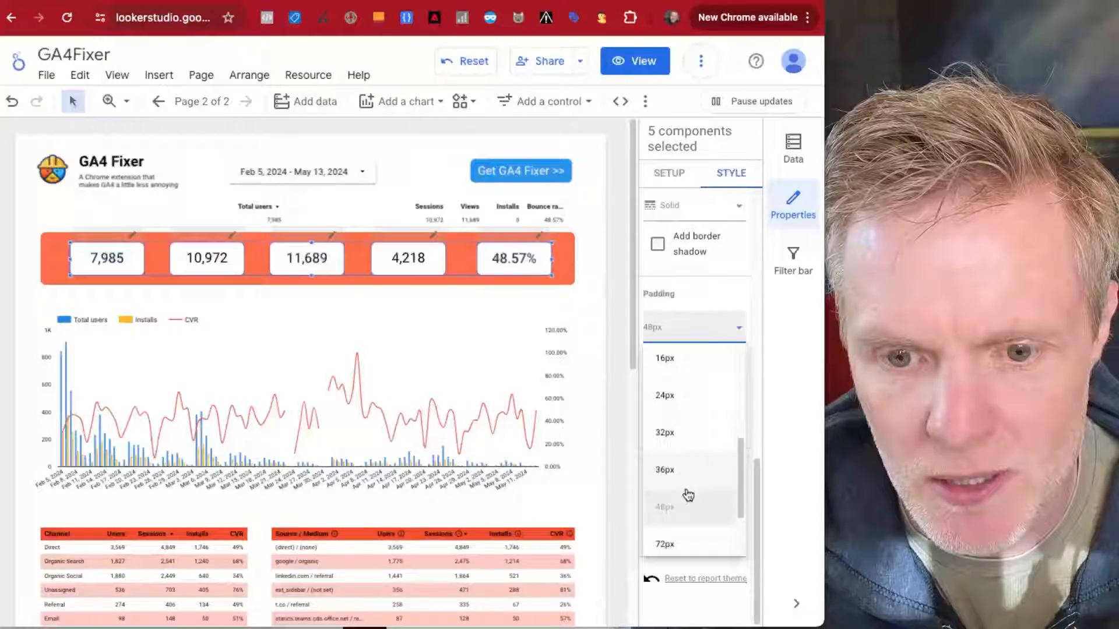
click(685, 537)
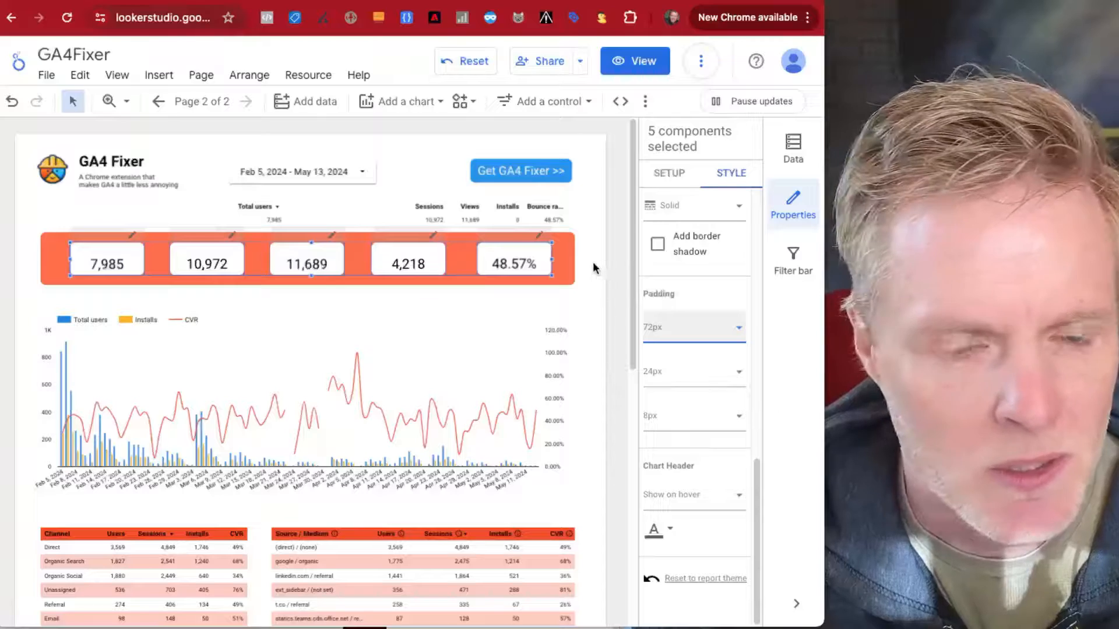
click(593, 261)
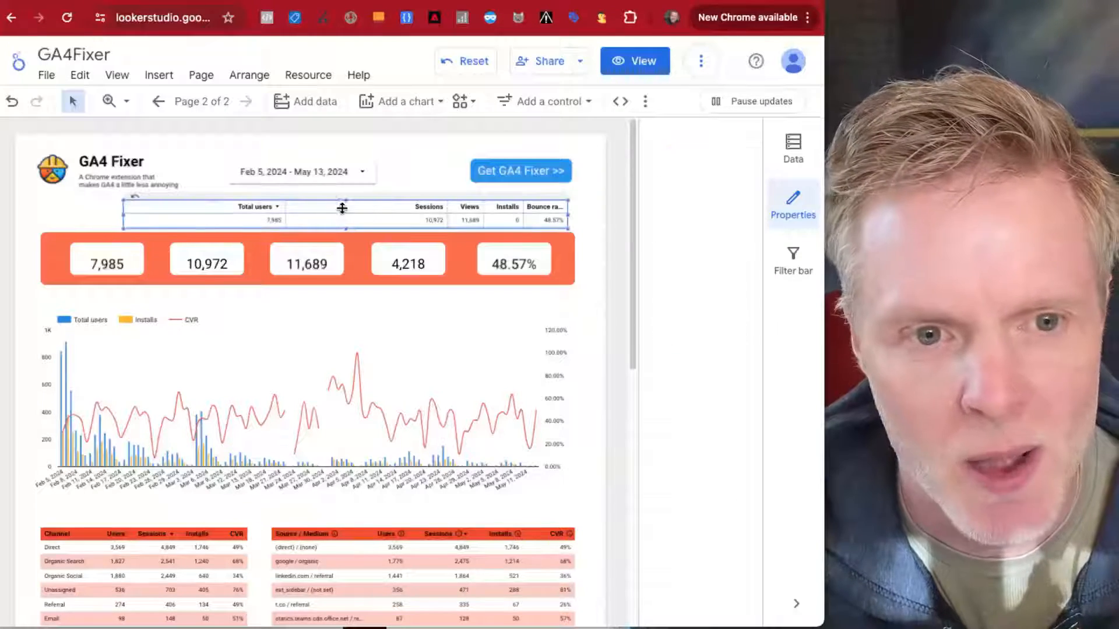
- Shift the header table left above the scorecards and center-align its Total users and Sessions columns
drag(364, 214, 322, 215)
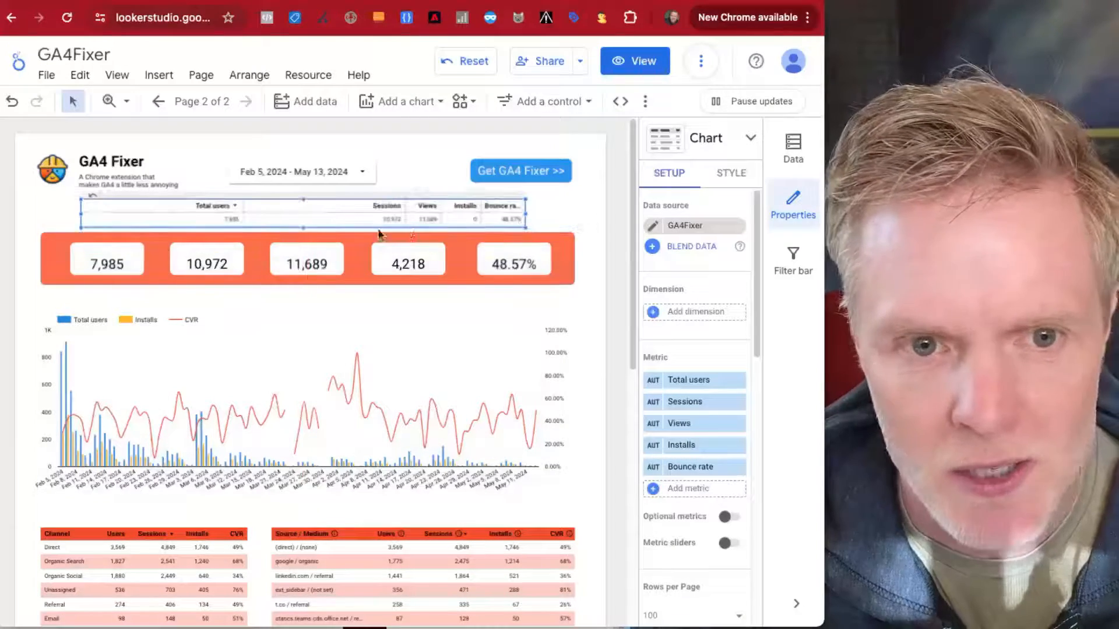
click(732, 174)
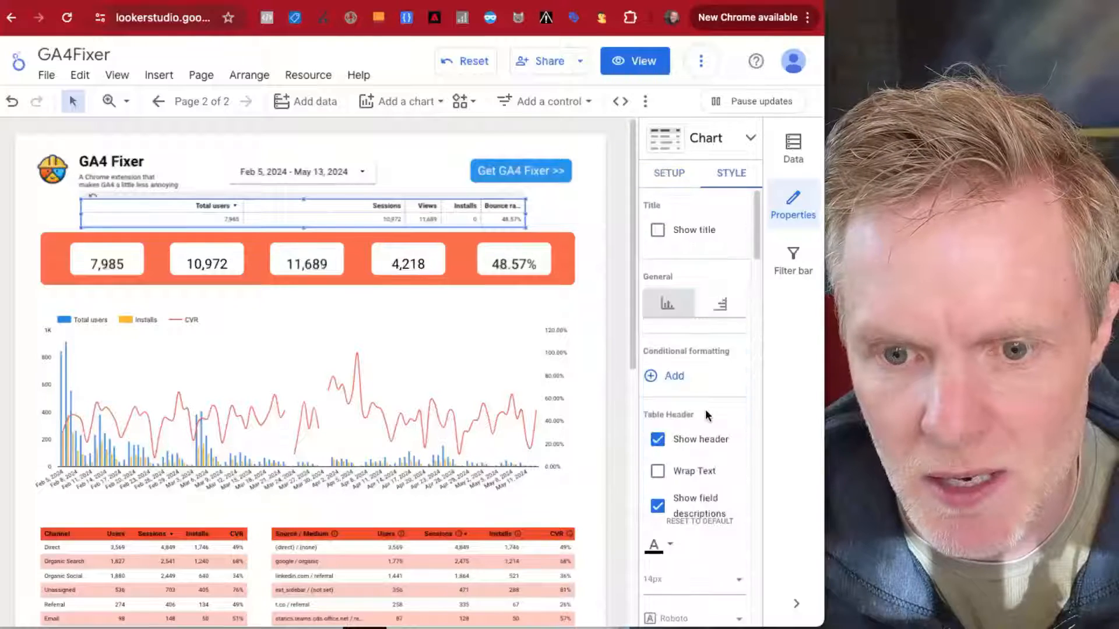
scroll(705, 409, down, 5)
scroll(695, 468, down, 10)
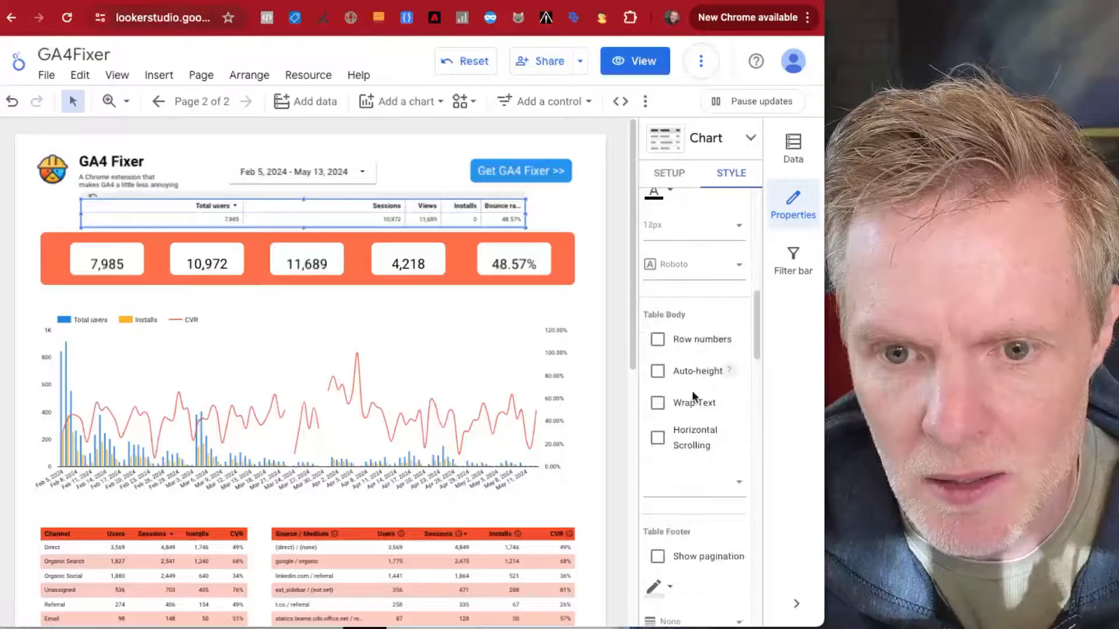
click(694, 464)
scroll(693, 464, down, 2)
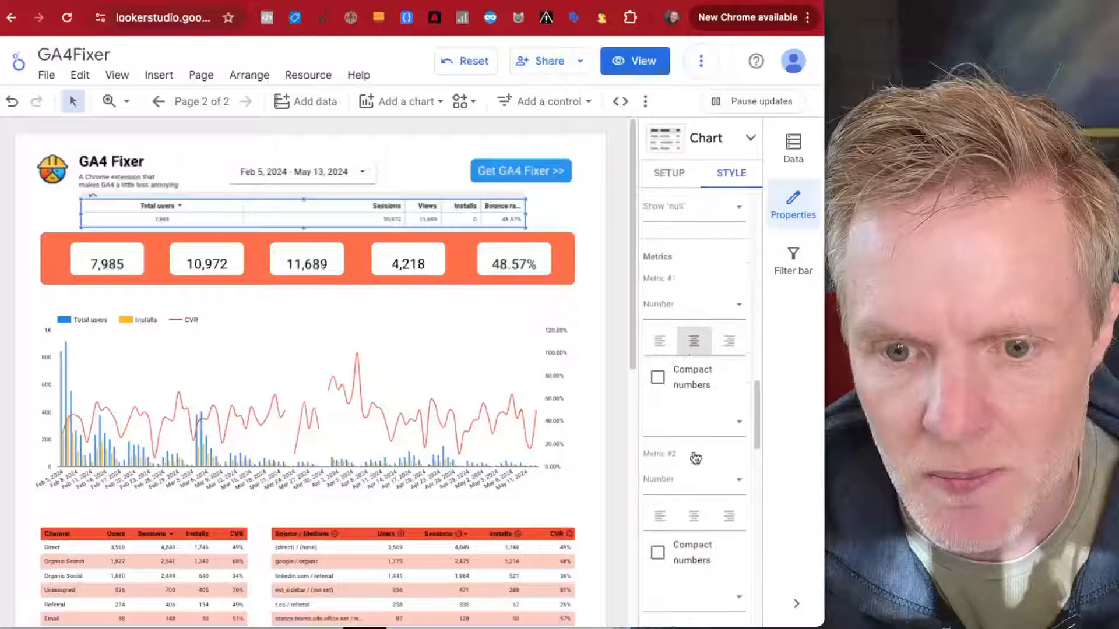
click(694, 515)
- Center-align the table's Views, Installs and Bounce rate columns
scroll(694, 514, down, 4)
click(692, 464)
scroll(691, 466, down, 3)
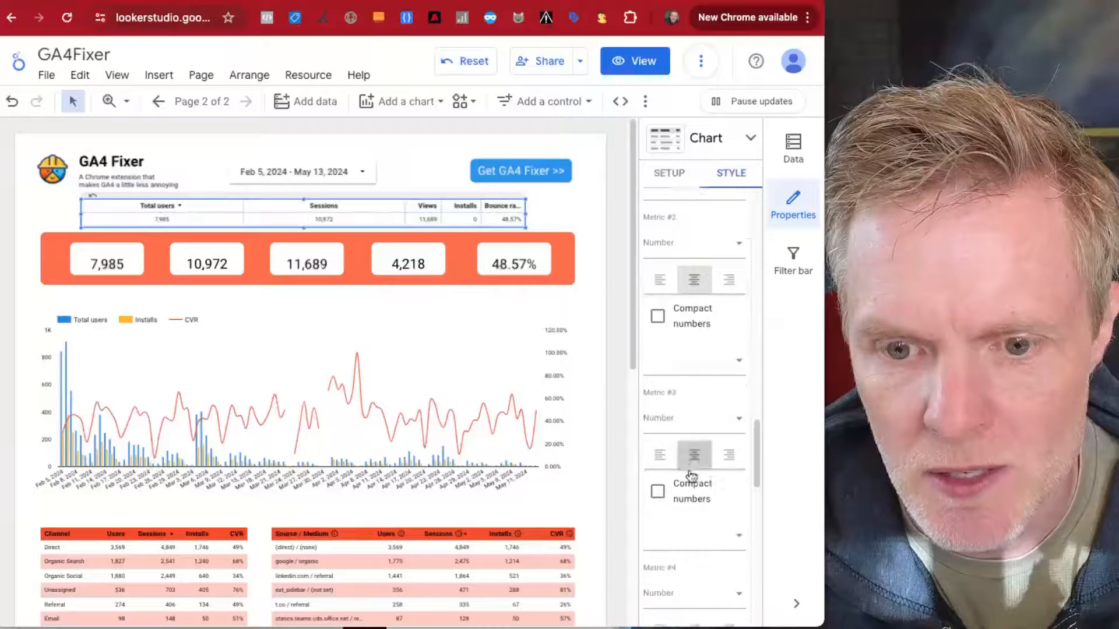
click(692, 463)
scroll(701, 502, down, 6)
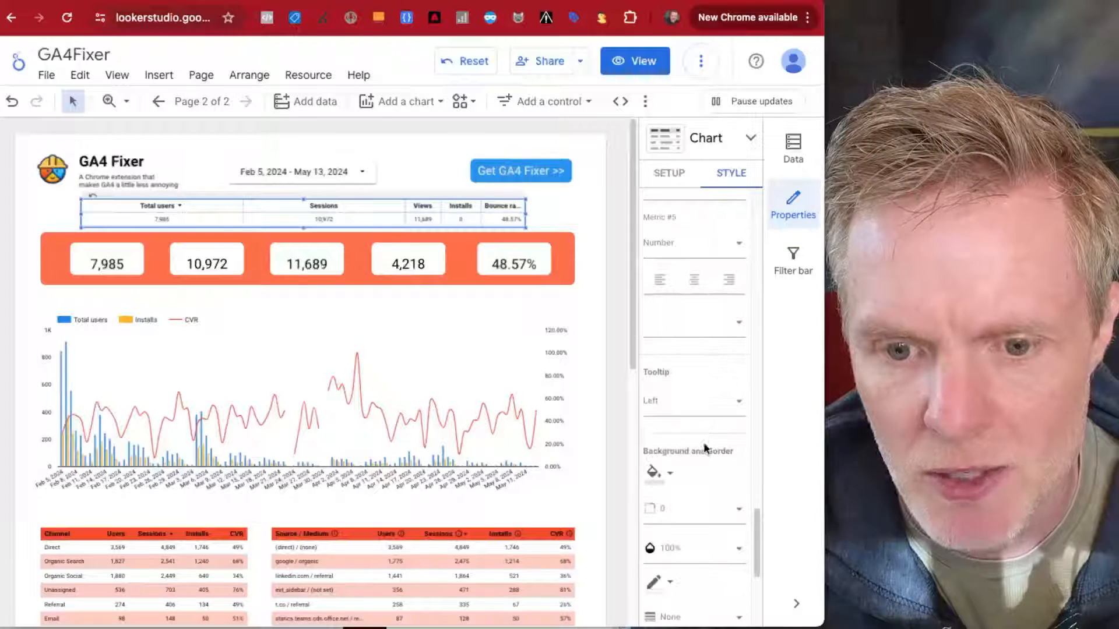
click(694, 279)
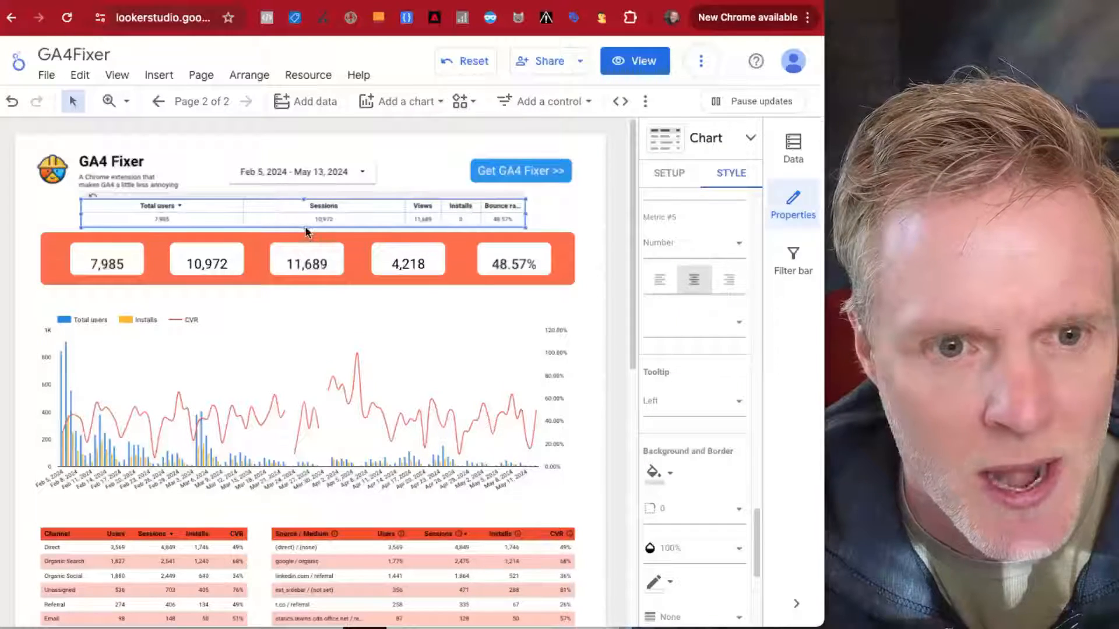
- Place the table, shortened to its header row, over the upper part of the scorecards and widen it past both outer cards
drag(306, 228, 341, 250)
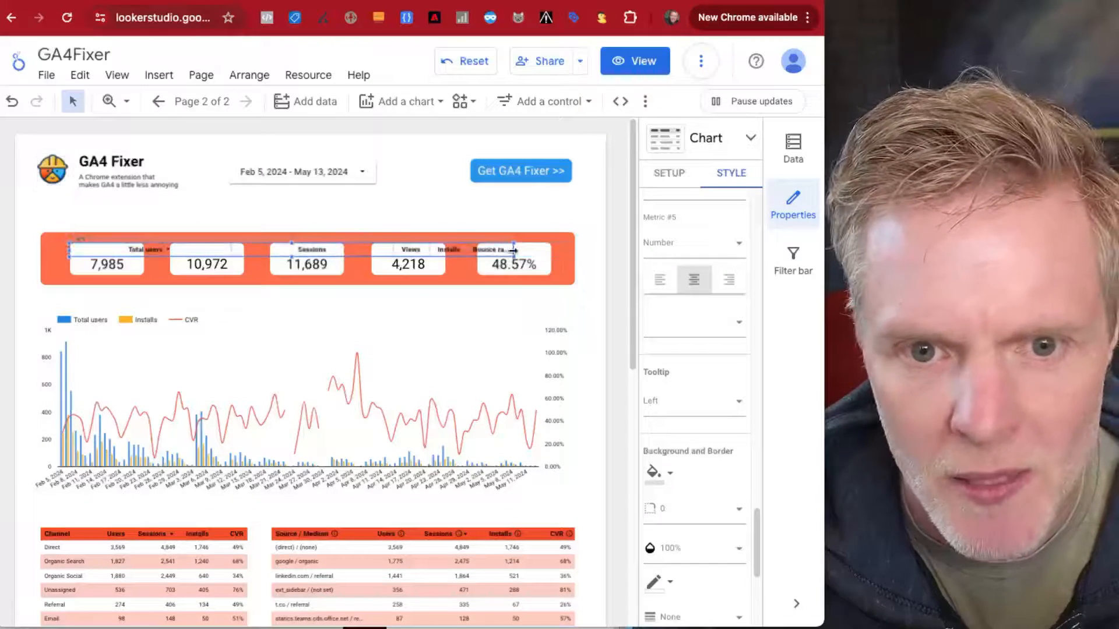
drag(513, 250, 563, 250)
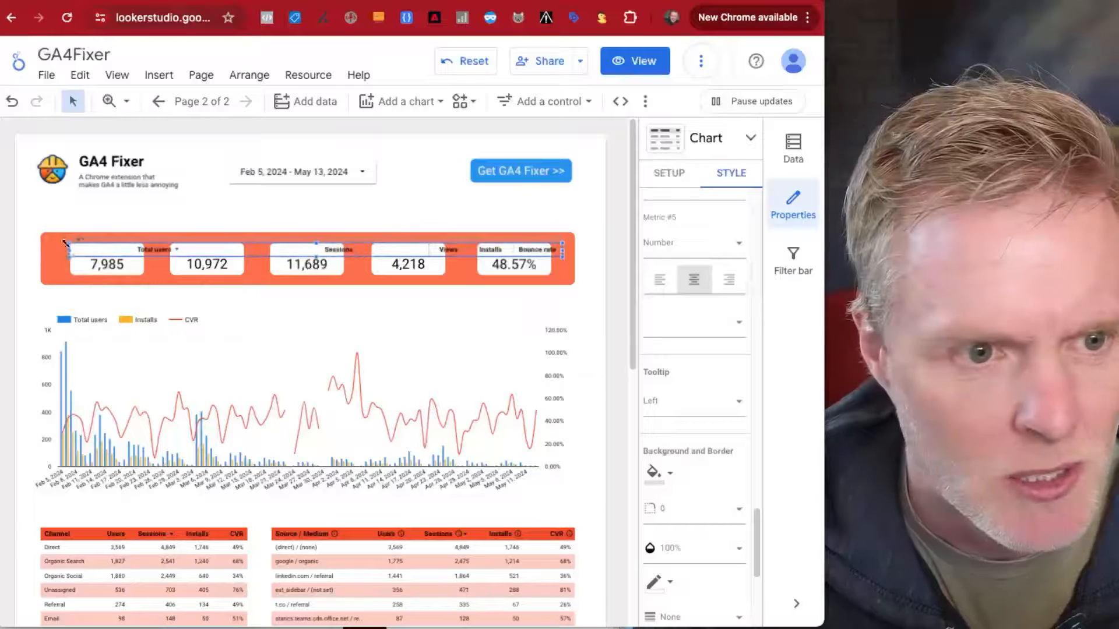
drag(68, 249, 61, 249)
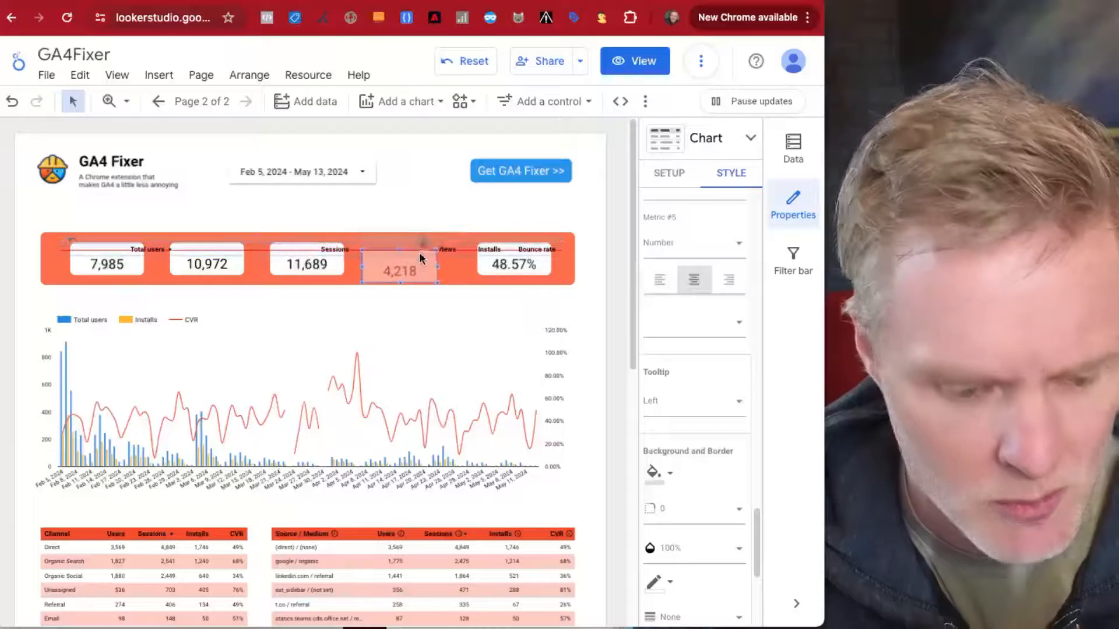
- Undo the shift of the Installs scorecard and resize the header table's columns so each metric name is centered over its matching scorecard
click(418, 252)
key(ctrl+z)
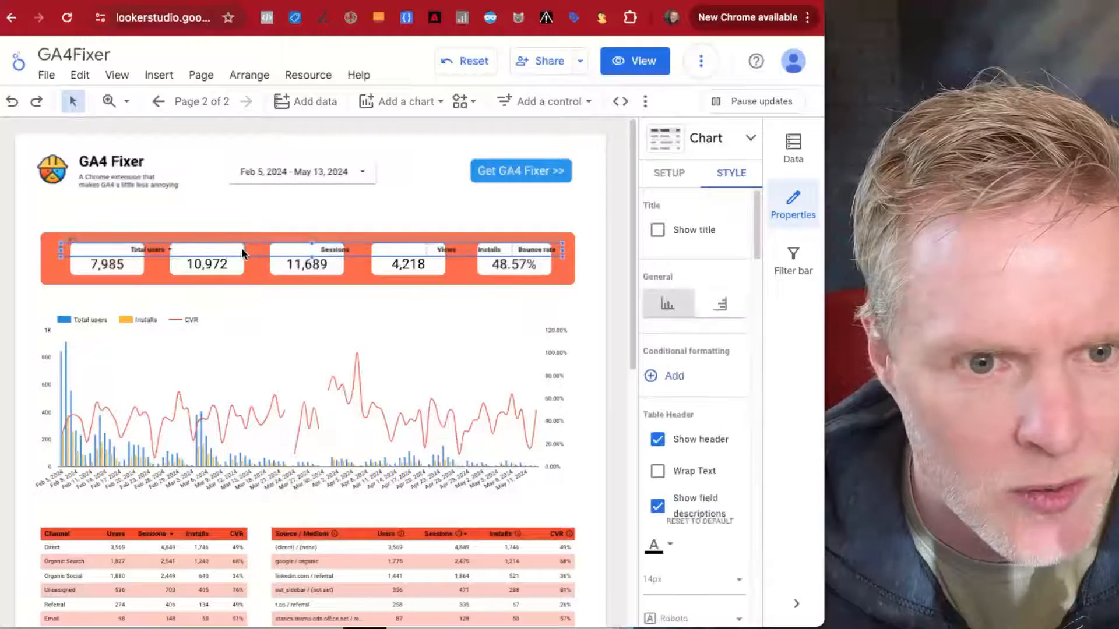
key(ctrl+y)
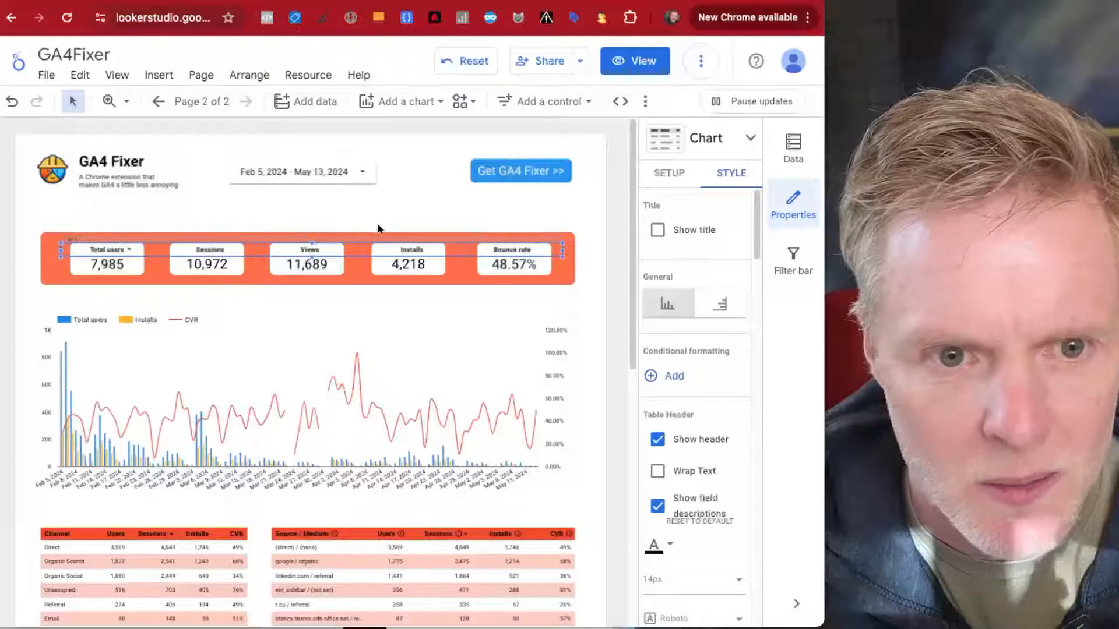
click(388, 201)
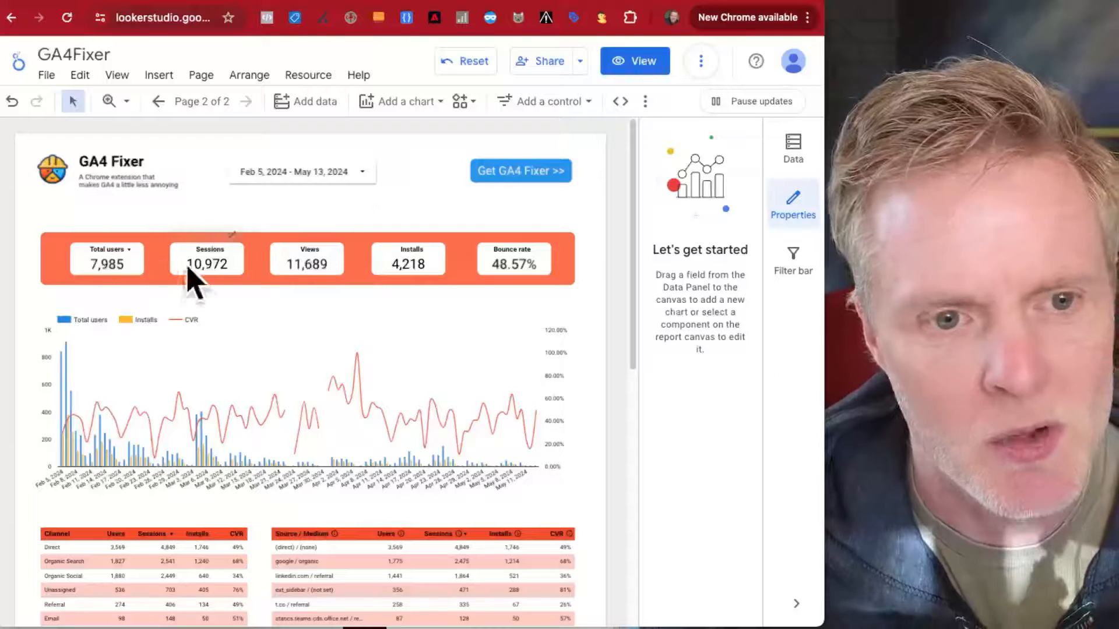
click(258, 251)
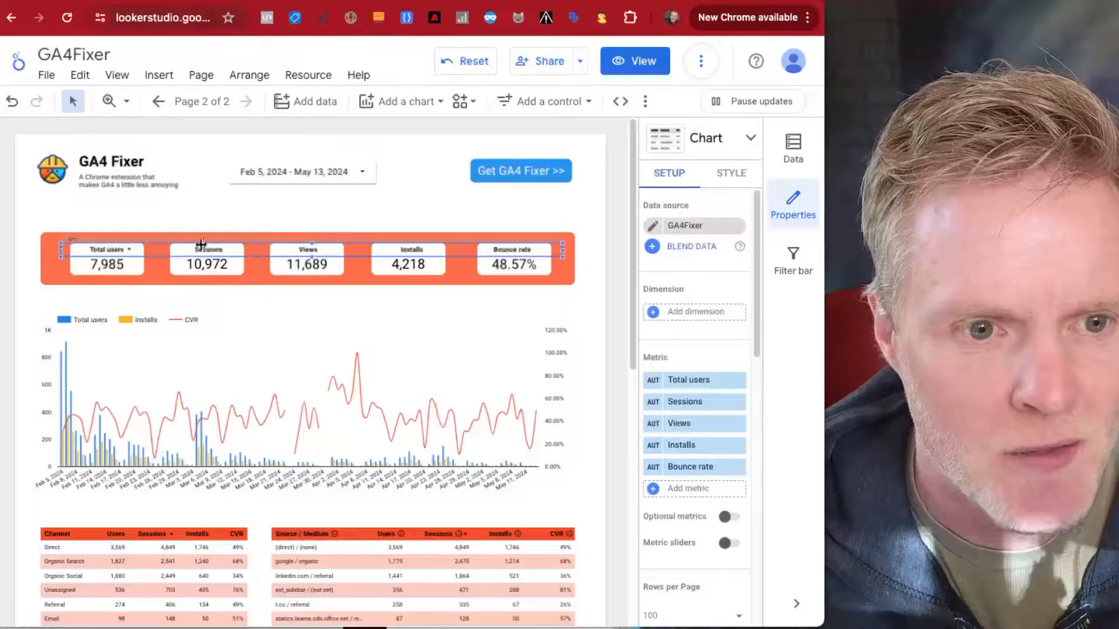
click(426, 206)
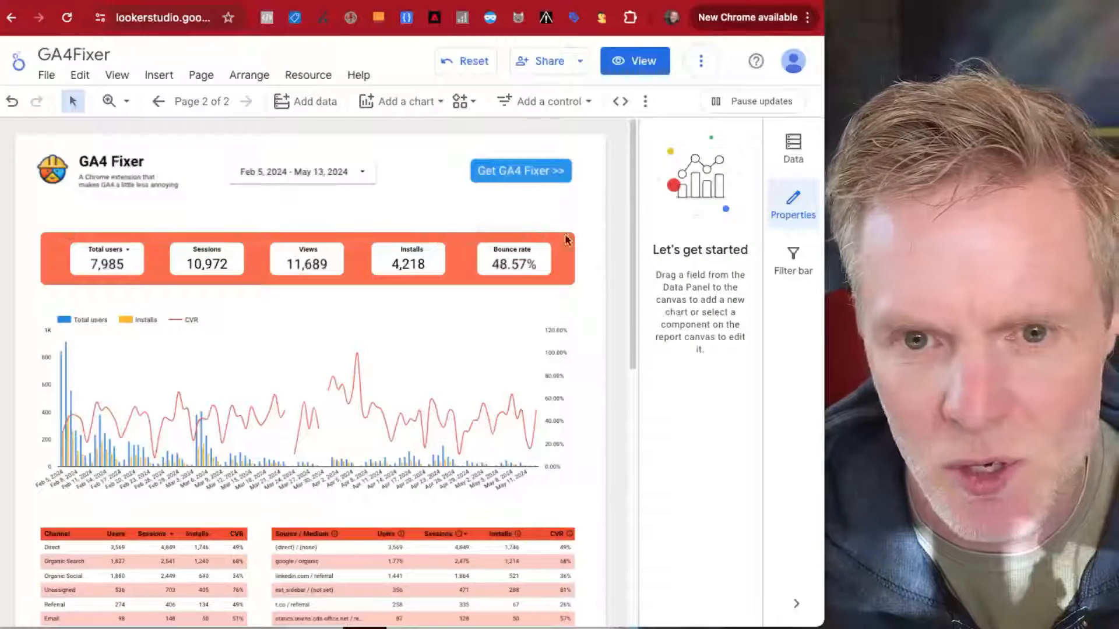
- Make sure the header table has field descriptions turned on, then reload the report and bring up the Sessions description tooltip
click(508, 252)
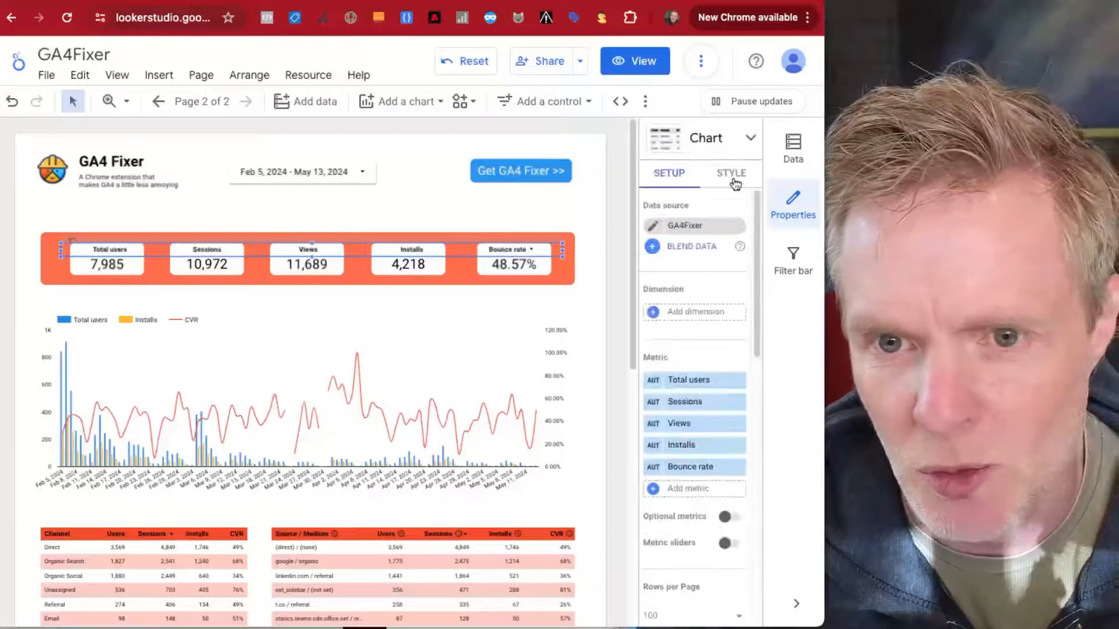
click(732, 173)
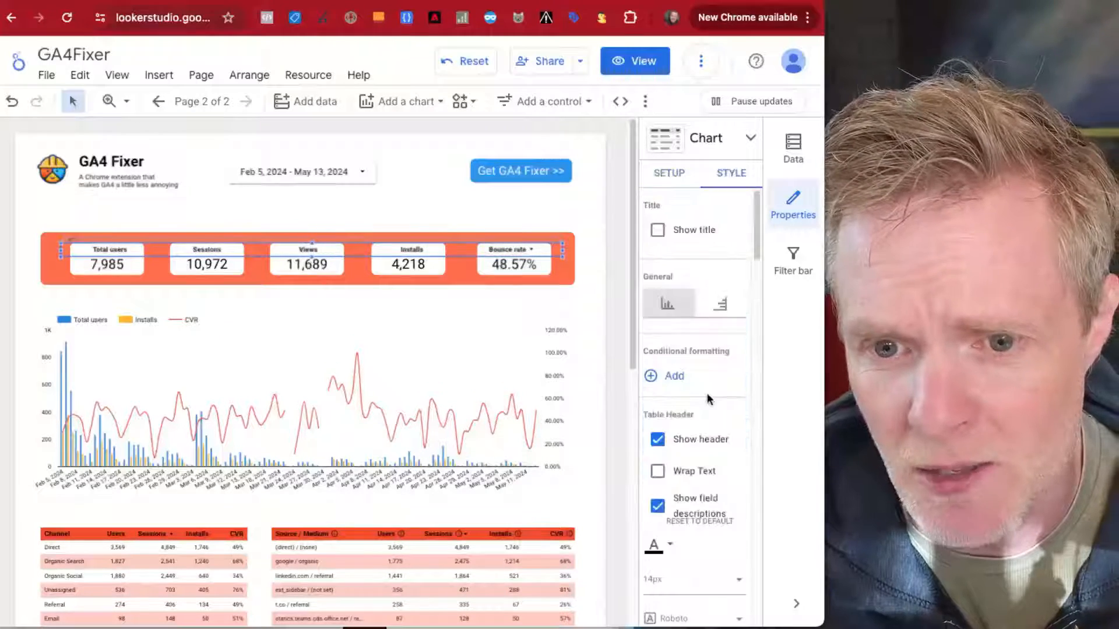
click(658, 507)
click(447, 208)
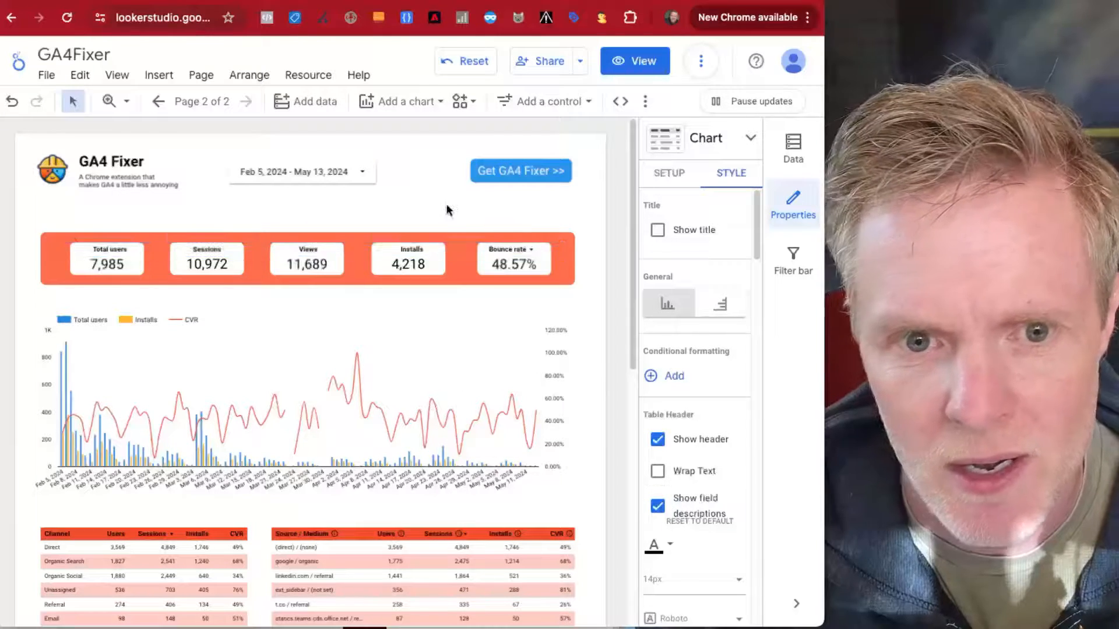
click(67, 18)
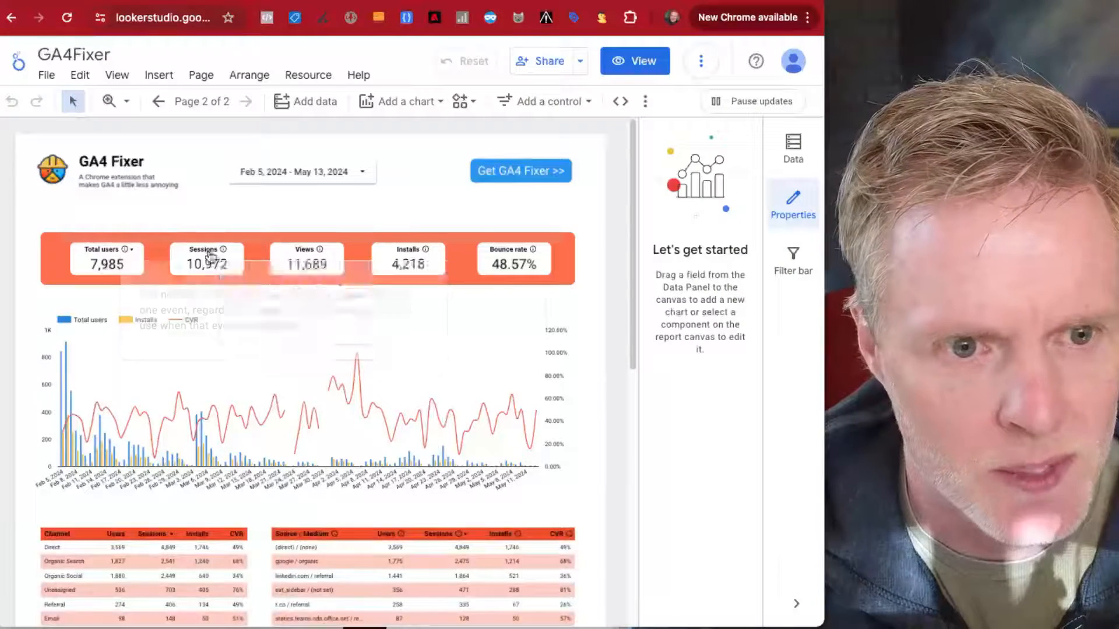
mouse_move(223, 249)
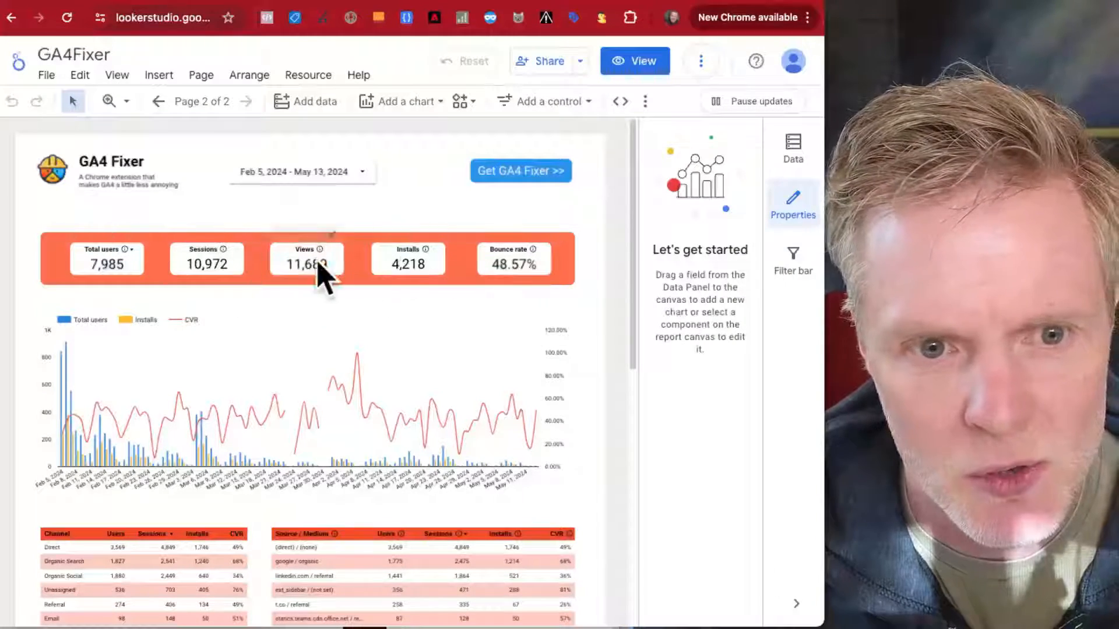